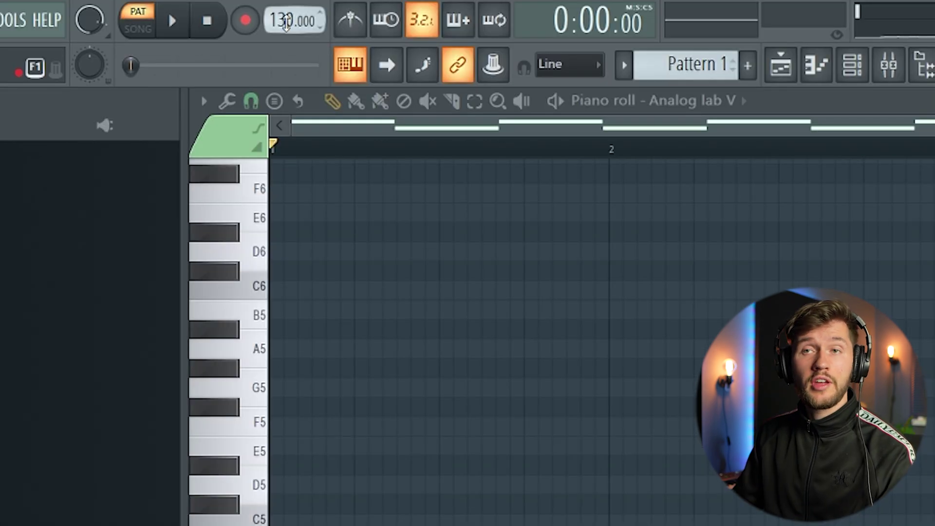
# - Set the project tempo to 103 BPM
pyautogui.moveTo(226, 11); pyautogui.dragTo(226, 13)
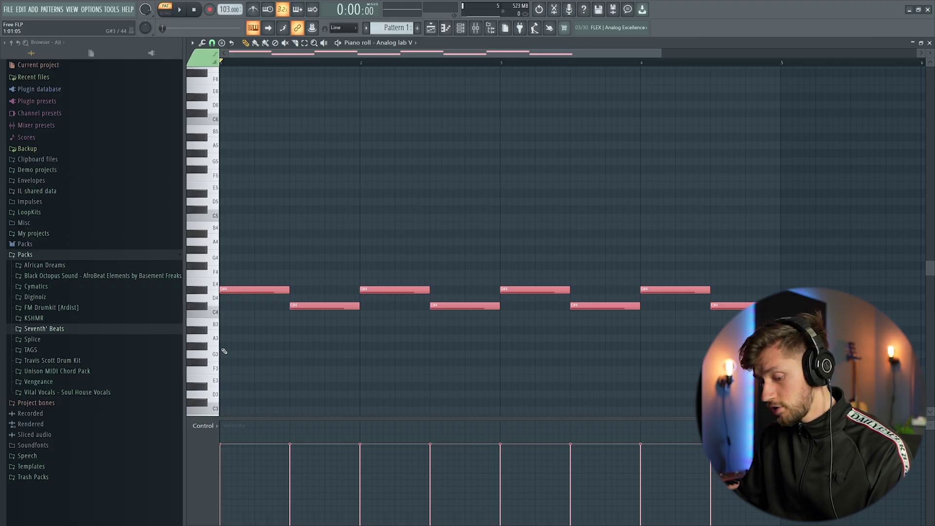
# - Duplicate the alternating D#4 and C#4 notes up to C#5 and B4, and play back the two-note harmony
pyautogui.moveTo(235, 290); pyautogui.dragTo(238, 209)
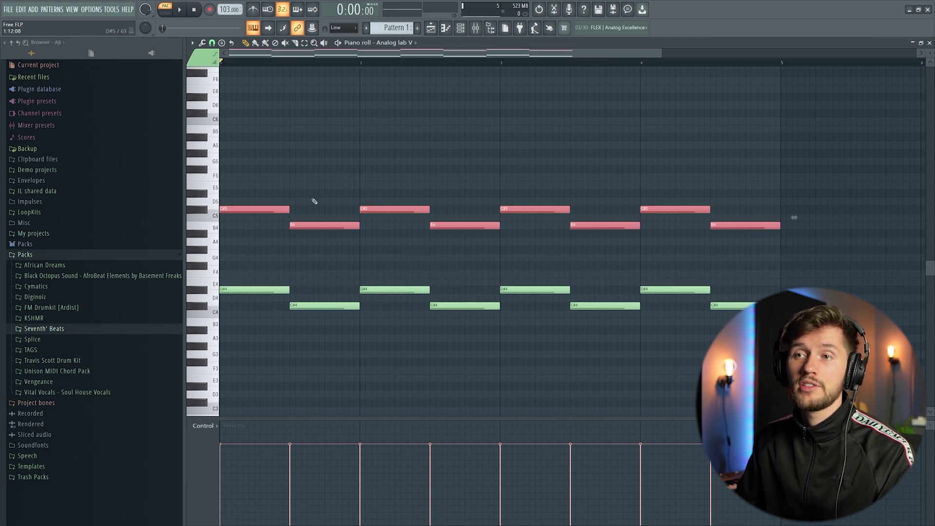
pyautogui.press('space')
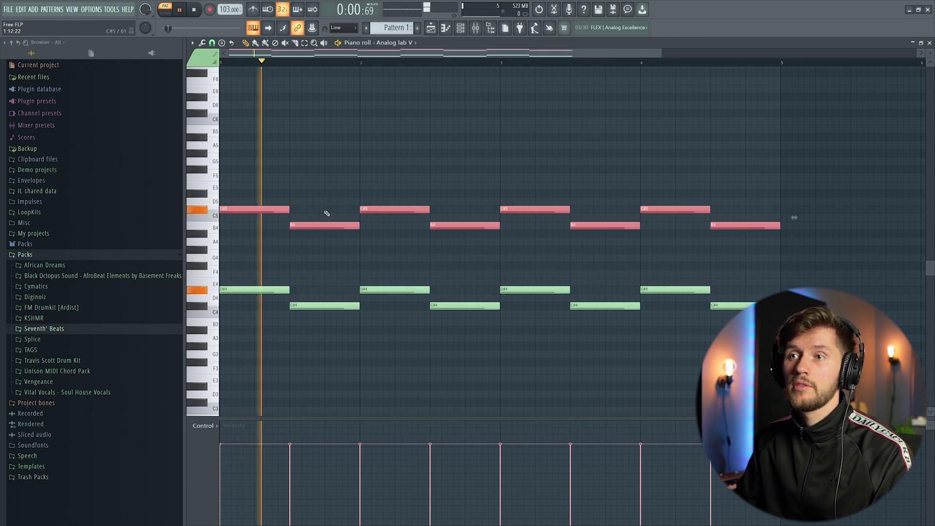
pyautogui.click(487, 145)
pyautogui.rightClick(495, 147)
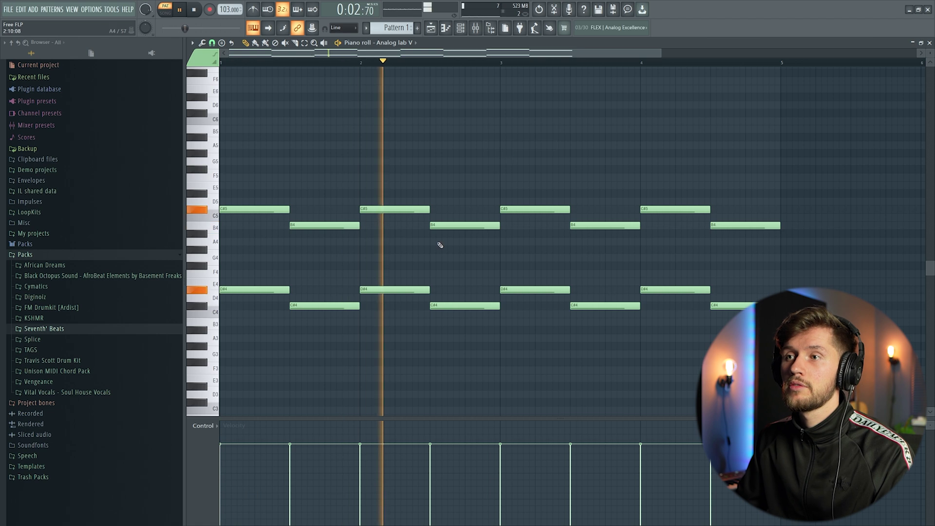
pyautogui.press('space')
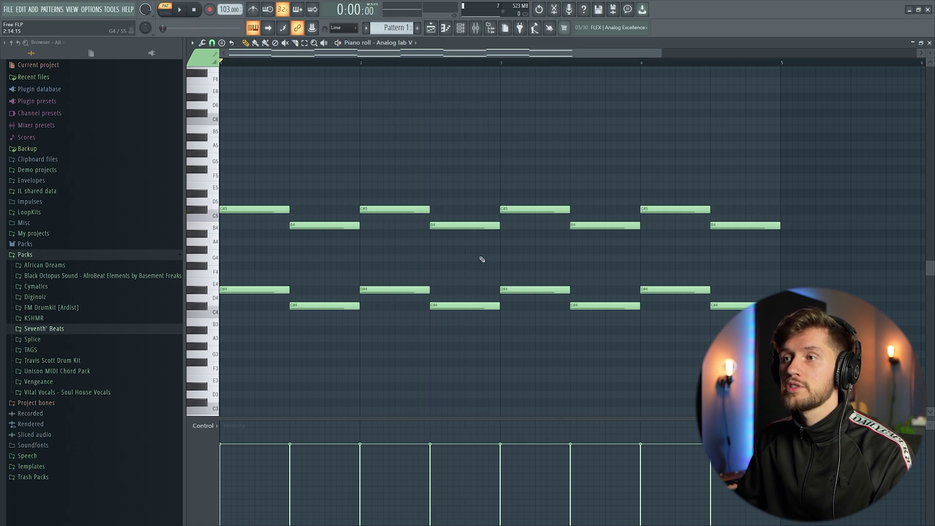
# - Duplicate the C#5 and B4 notes up to F#5 and E5 to form three-note chords, and audition them
pyautogui.moveTo(777, 224); pyautogui.dragTo(793, 177)
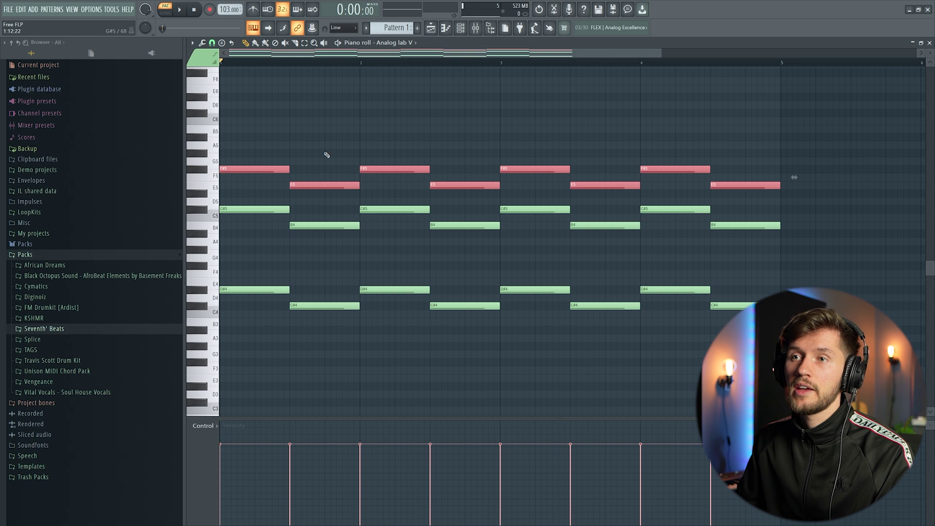
pyautogui.press('space')
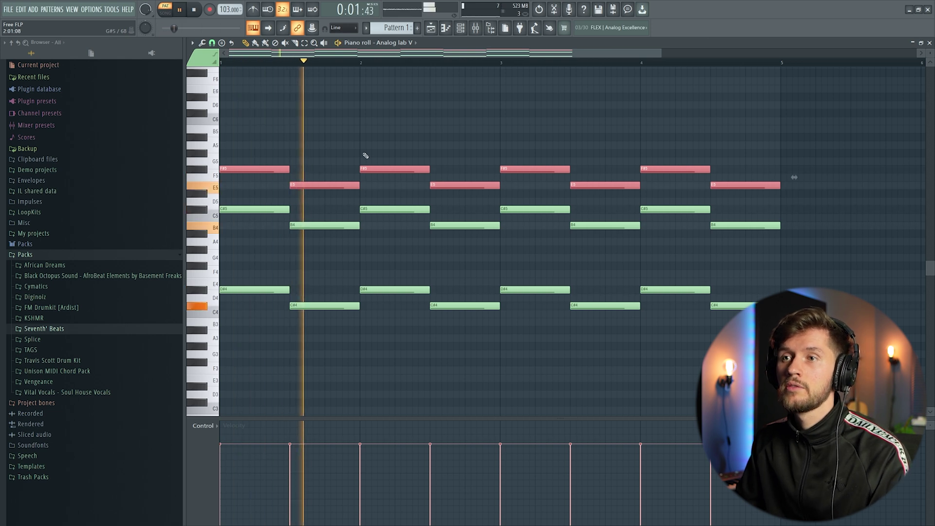
pyautogui.click(460, 121)
pyautogui.rightClick(459, 121)
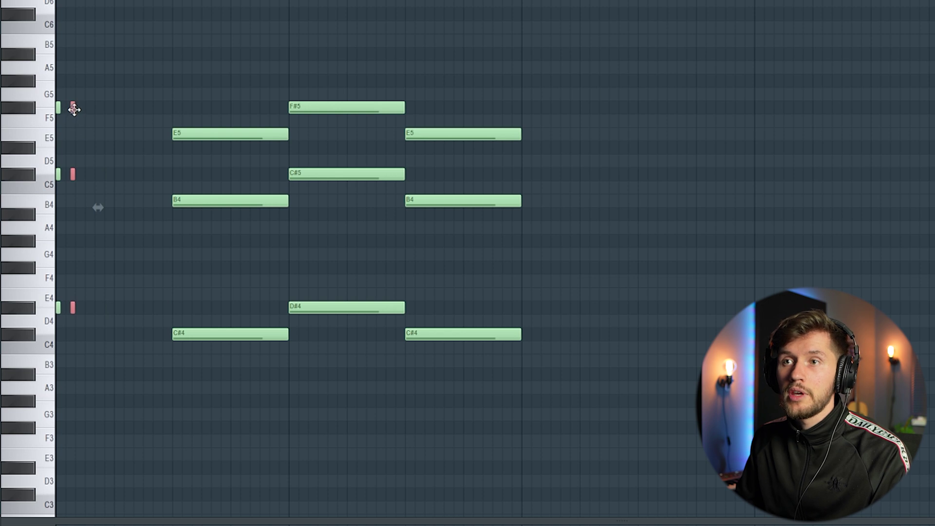
# - Move the second D#4–C#5–F#5 hit in bar 1 slightly later, extend it to the start of the next chord, and play the rhythm
pyautogui.moveTo(74, 109); pyautogui.dragTo(125, 108)
pyautogui.press('space')
pyautogui.press('space')
pyautogui.press('space')
pyautogui.press('space')
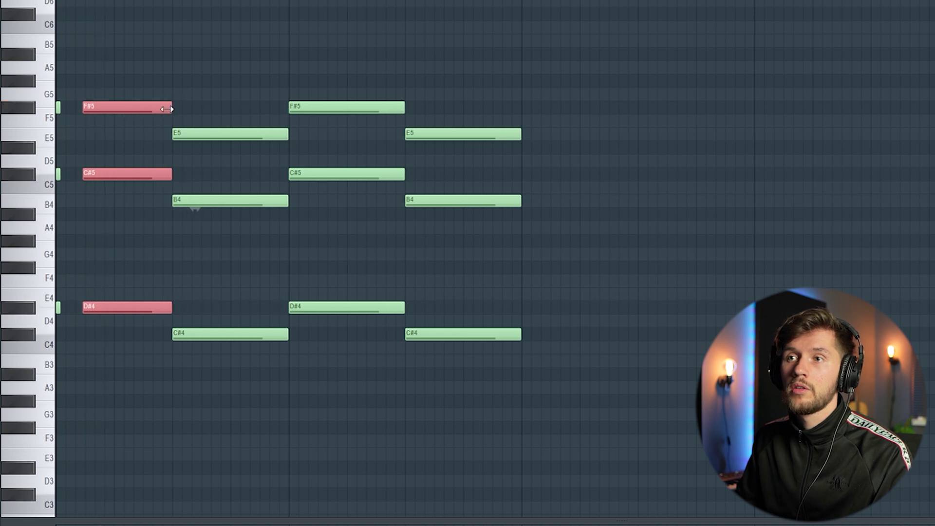
pyautogui.press('space')
# - Delete the chords in bar 2 and replace them with a copy of bar 1's chord rhythm
pyautogui.moveTo(357, 54); pyautogui.dragTo(535, 401)
pyautogui.press('Delete')
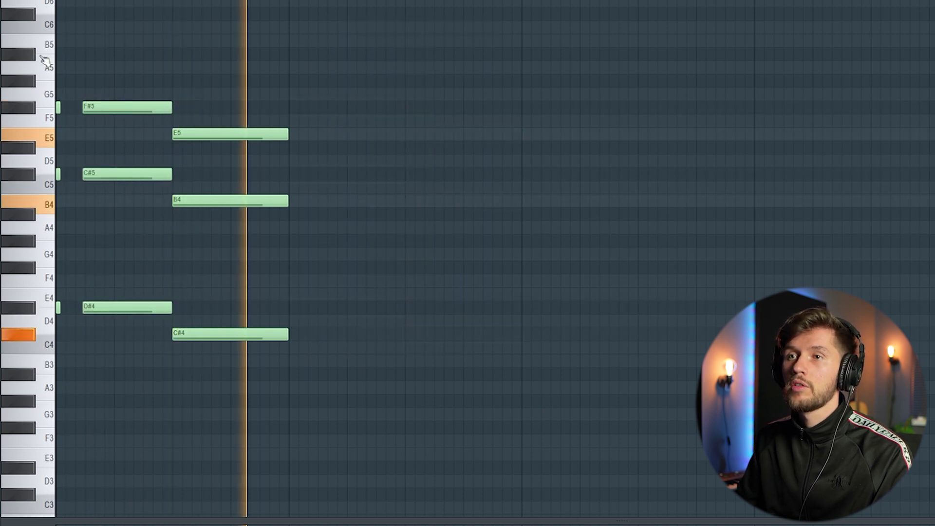
pyautogui.hotkey('ctrl', 'a')
pyautogui.hotkey('shift', 'Left')
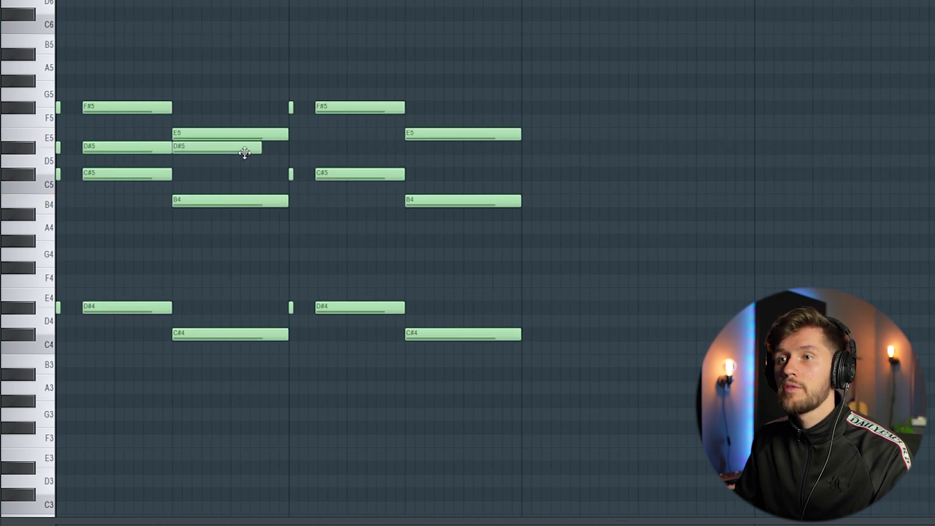
# - Copy the D#5 notes from bar 1 into bar 2 and play the fuller chords
pyautogui.moveTo(276, 140); pyautogui.dragTo(54, 155)
pyautogui.moveTo(114, 146); pyautogui.dragTo(353, 146)
pyautogui.press('space')
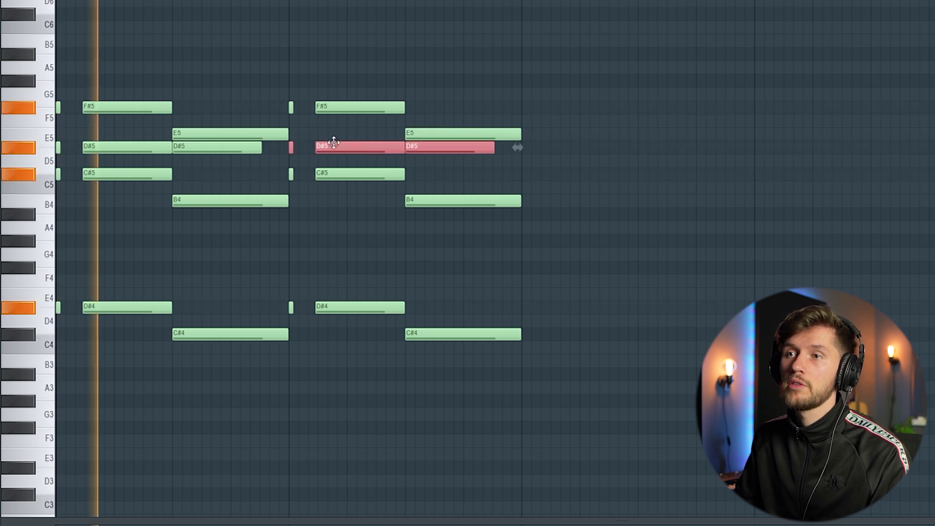
pyautogui.click(610, 86)
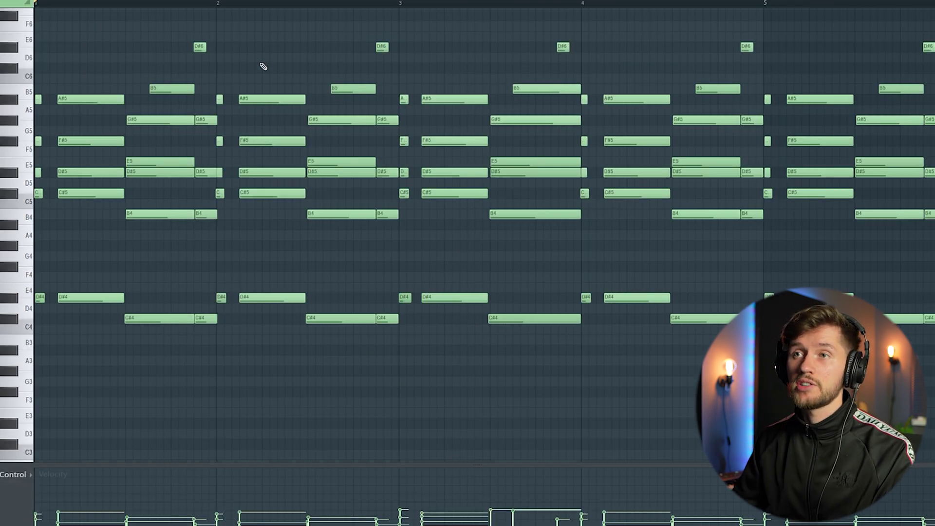
# - Play the extended chord progression and examine its added upper notes, chord rhythm and velocities across the bars
pyautogui.press('space')
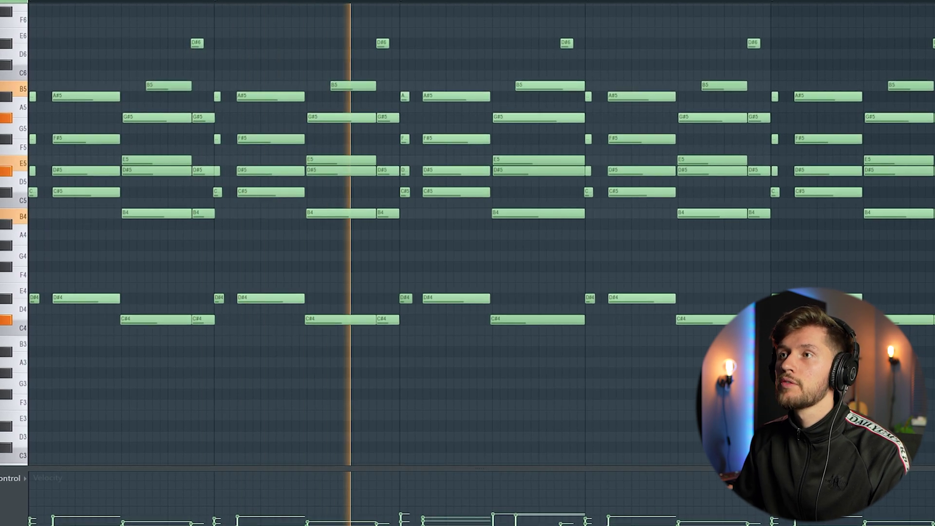
pyautogui.scroll(-2, 478, 32)
pyautogui.scroll(1, 326, 87)
pyautogui.scroll(-1, 335, 99)
pyautogui.scroll(2, 338, 104)
pyautogui.scroll(-1, 340, 104)
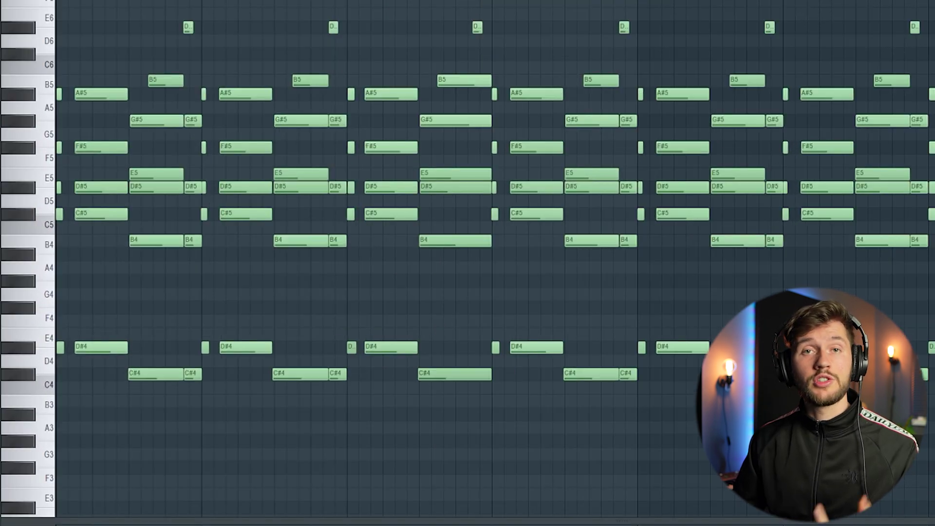
pyautogui.scroll(10, 495, 258)
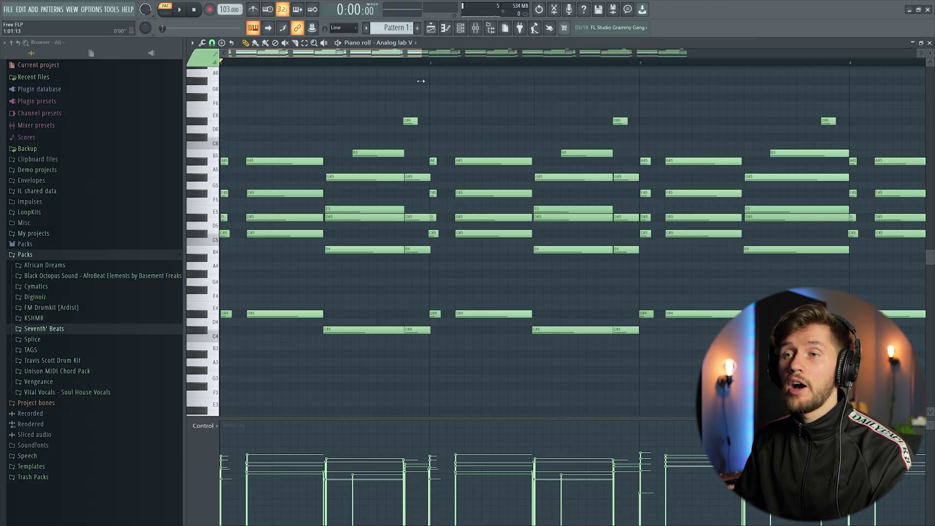
pyautogui.scroll(-3, 506, 82)
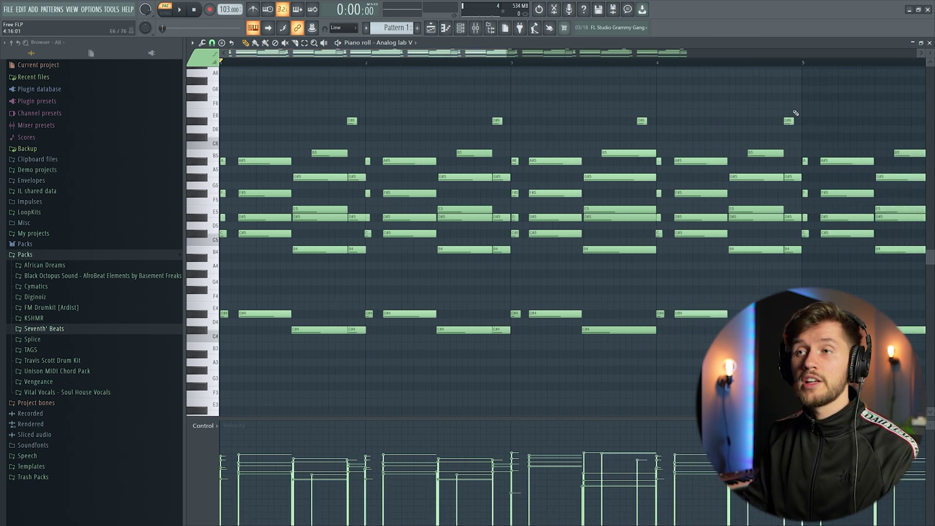
# - Try humanizing the chords with the Strumizer's start-time strength and the Randomizer's velocity levels
pyautogui.hotkey('alt', 's')
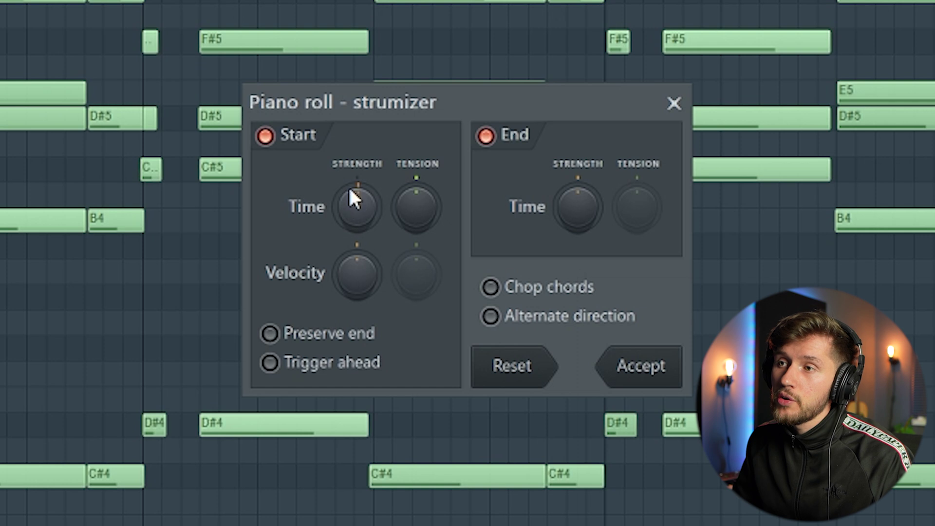
pyautogui.moveTo(357, 206); pyautogui.dragTo(357, 213)
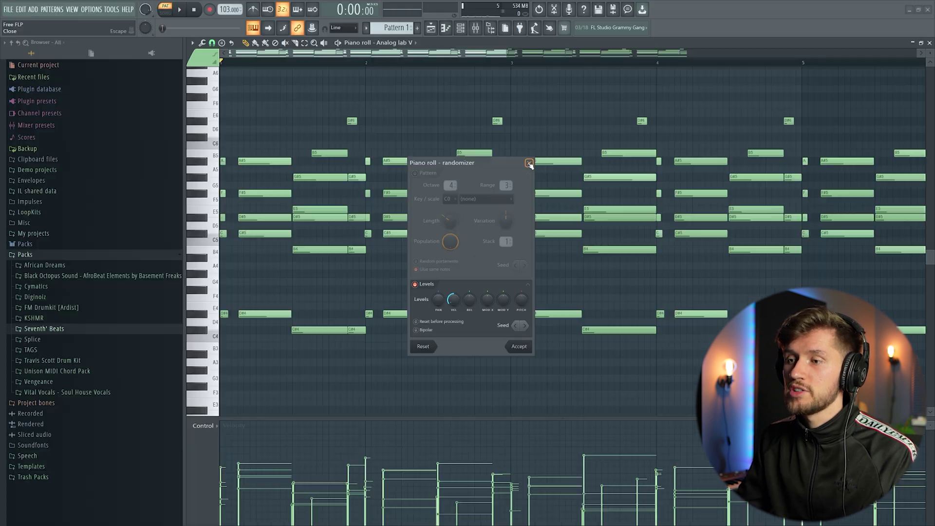
pyautogui.click(485, 447)
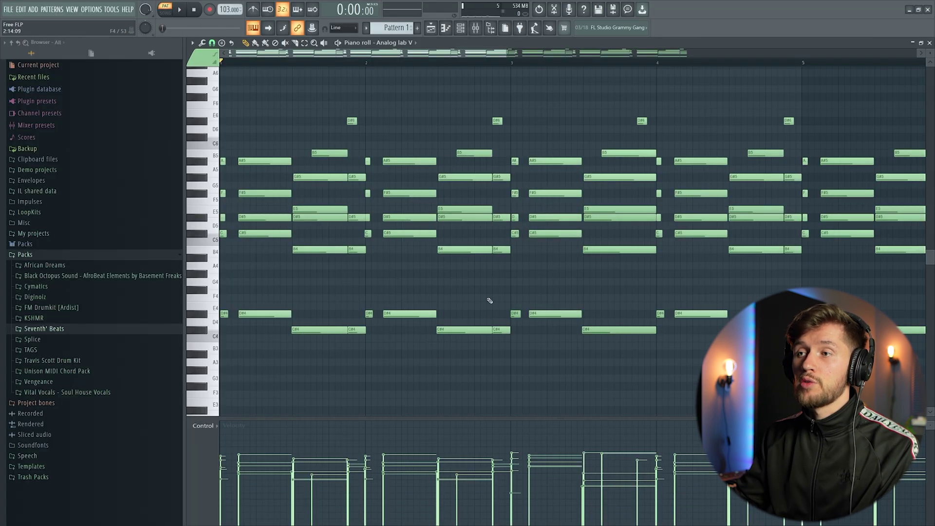
# - Route the Analog Lab V channel to mixer insert 20
pyautogui.press('F9')
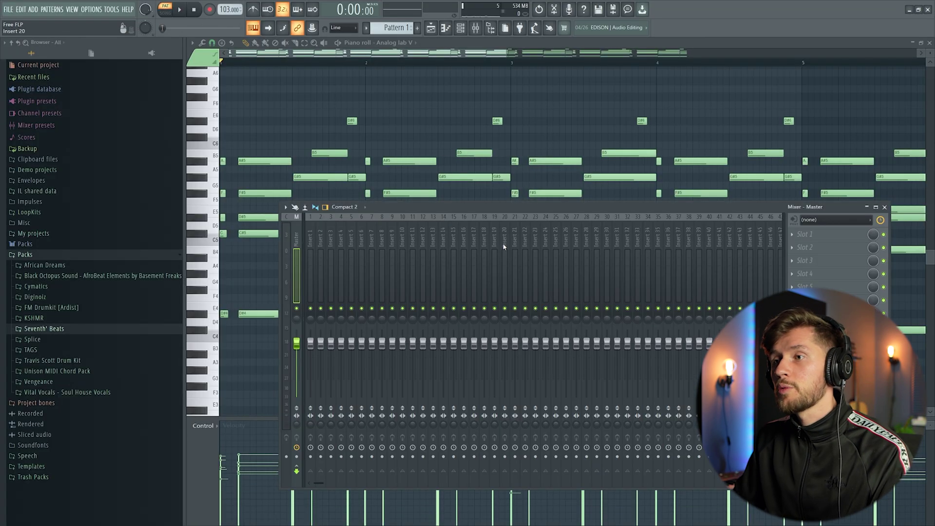
pyautogui.rightClick(504, 244)
pyautogui.moveTo(560, 303)
pyautogui.click(621, 303)
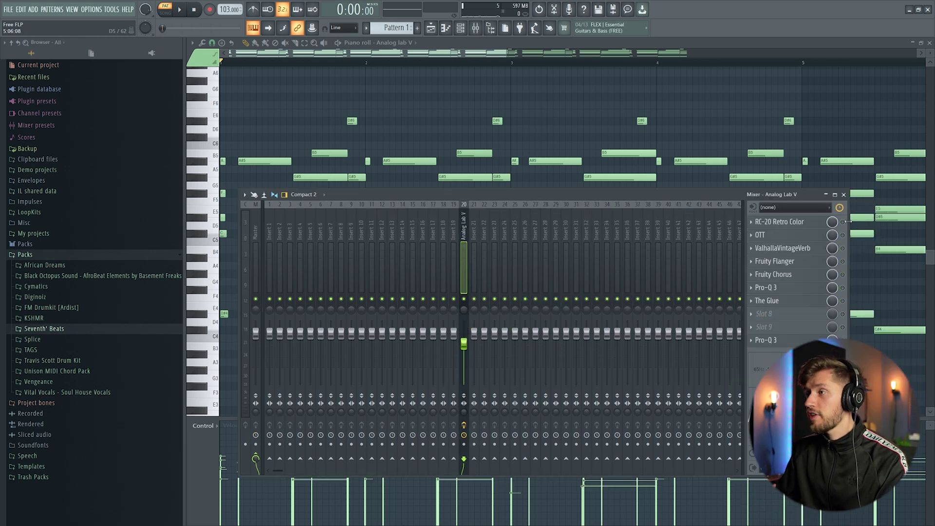
# - Audition the chords through RC-20 Retro Color on the Analog Lab V track and enable OTT in the slot below it
pyautogui.click(780, 223)
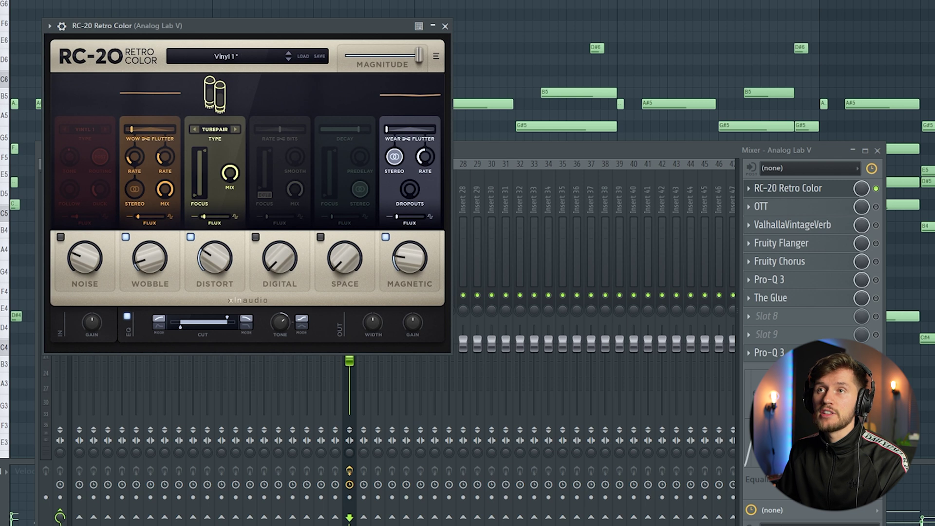
pyautogui.press('space')
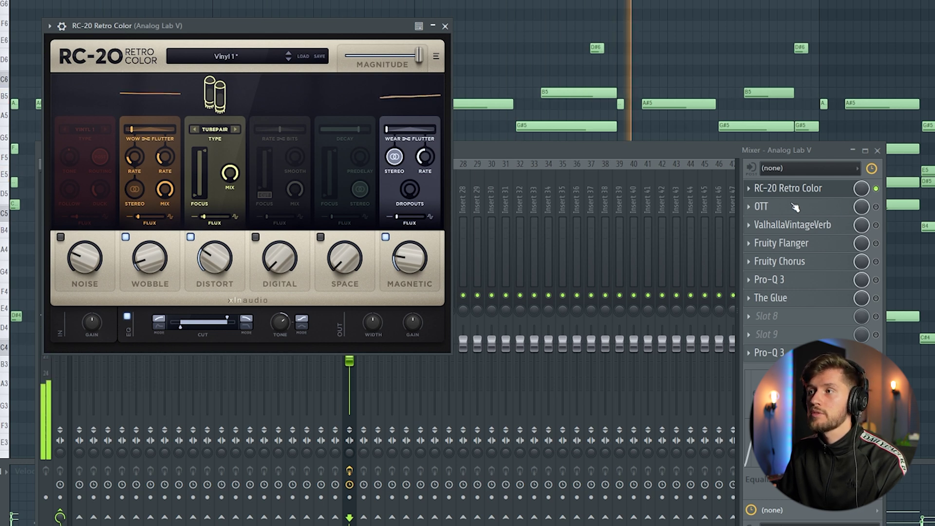
pyautogui.click(876, 207)
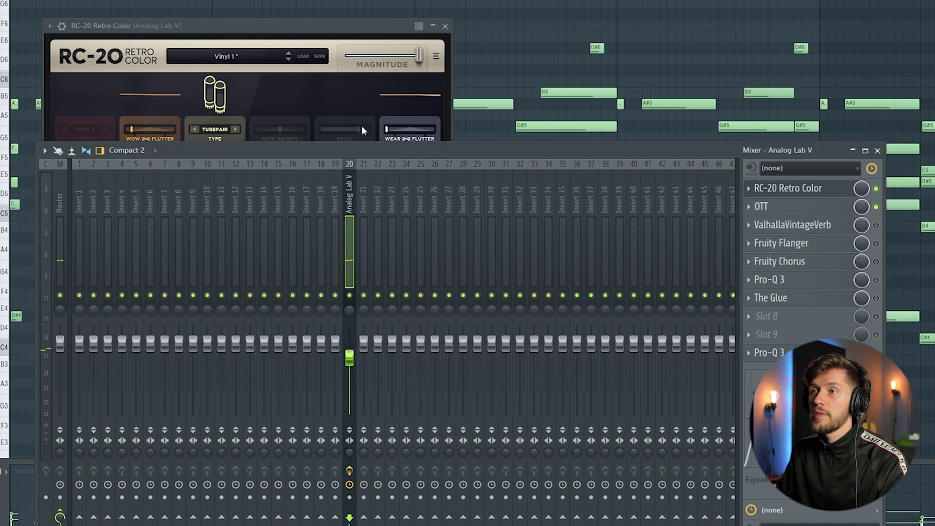
pyautogui.click(762, 206)
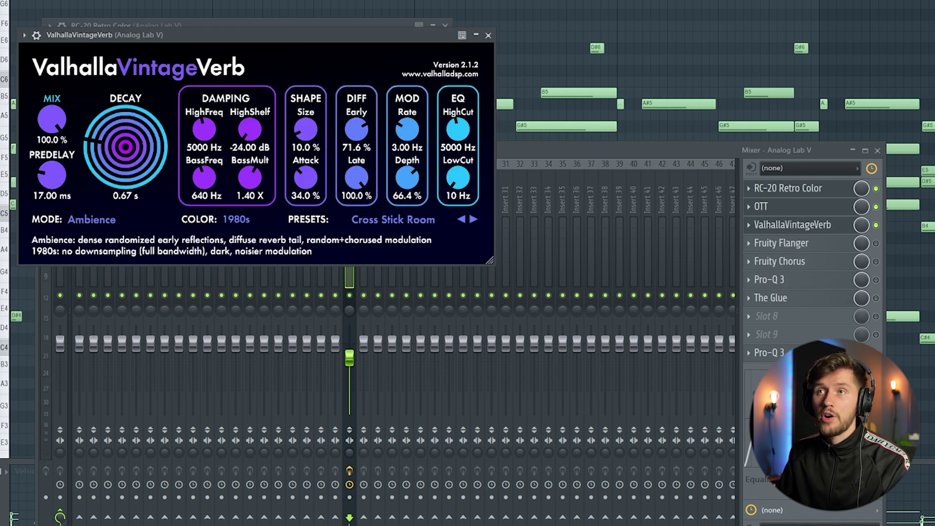
# - Audition the chords through ValhallaVintageVerb, Fruity Flanger and Fruity Chorus while examining each effect's settings
pyautogui.press('space')
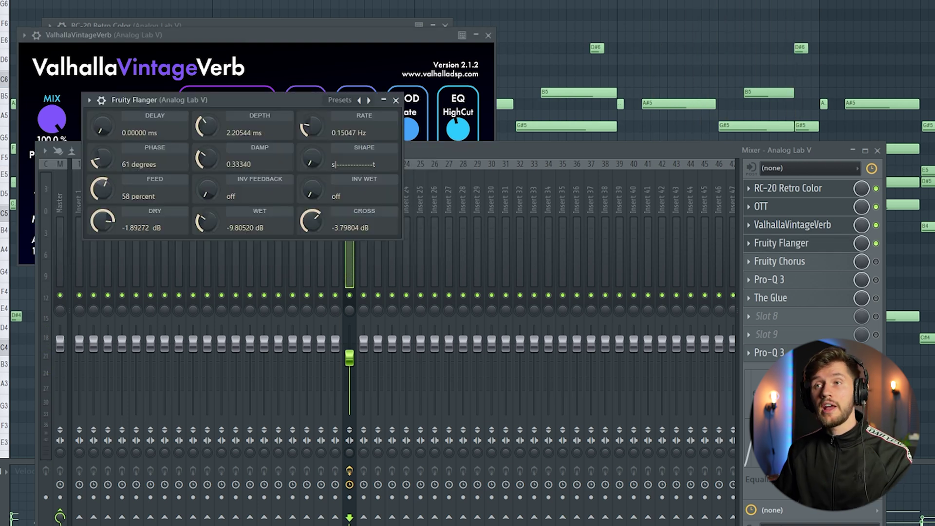
pyautogui.press('space')
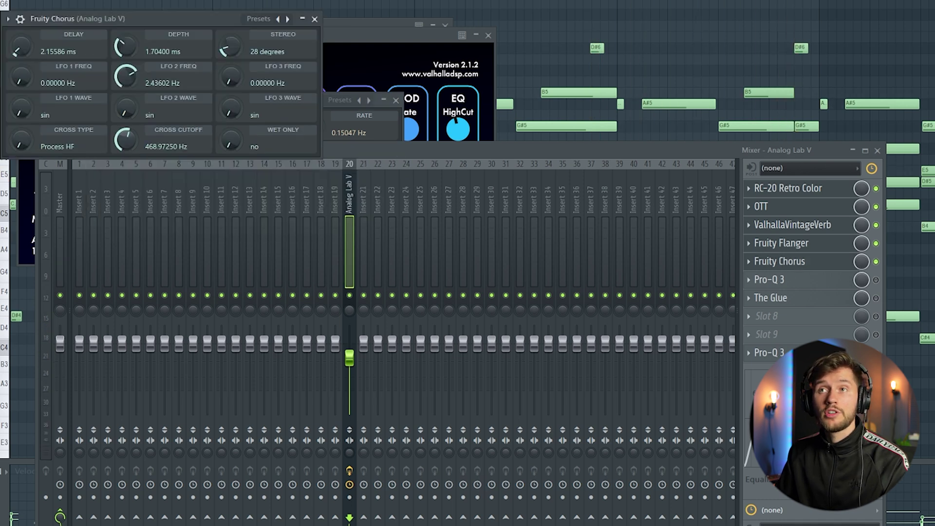
pyautogui.press('space')
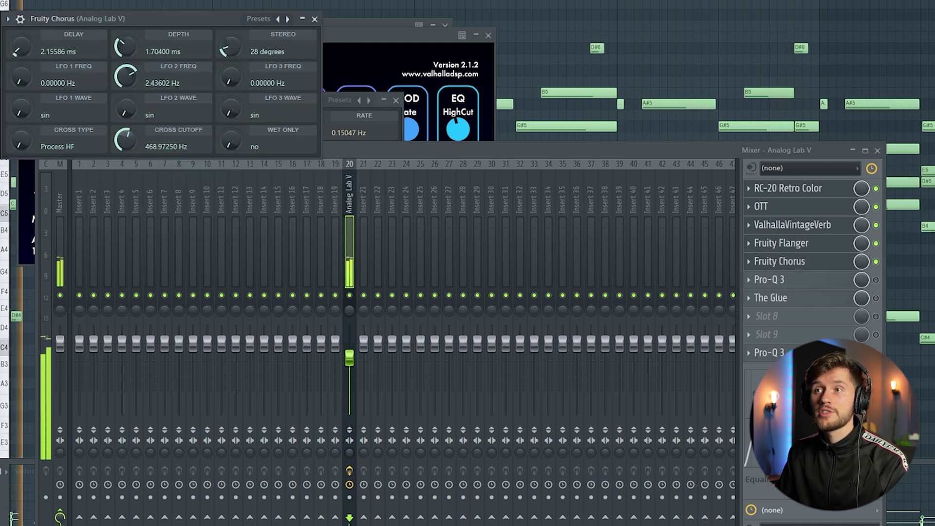
pyautogui.moveTo(129, 16); pyautogui.dragTo(148, 41)
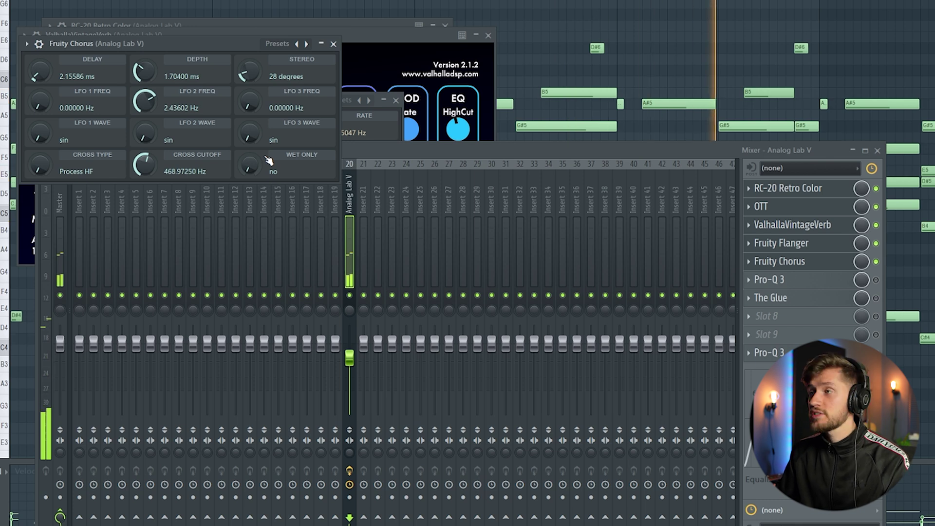
# - Enable Pro-Q 3 in the slot below Fruity Chorus and examine its EQ bands during playback
pyautogui.click(875, 280)
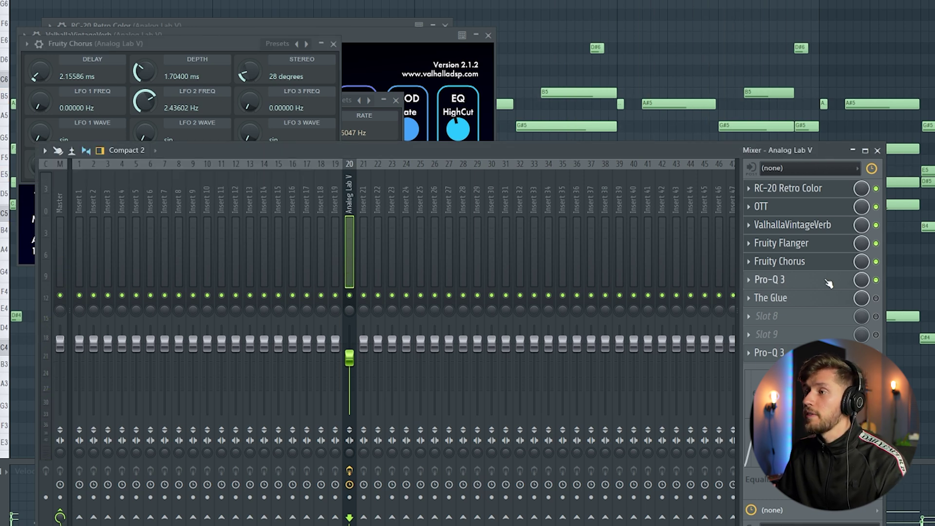
pyautogui.click(779, 279)
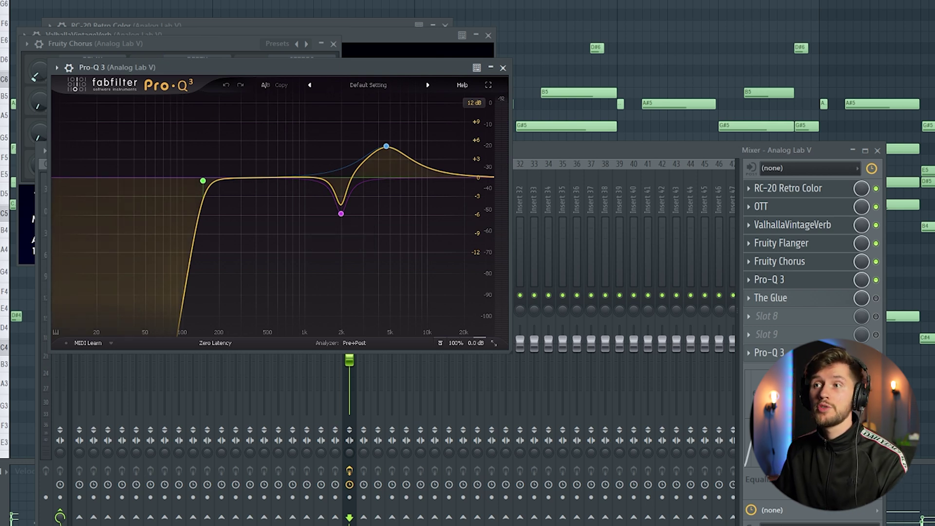
pyautogui.press('space')
pyautogui.moveTo(211, 186)
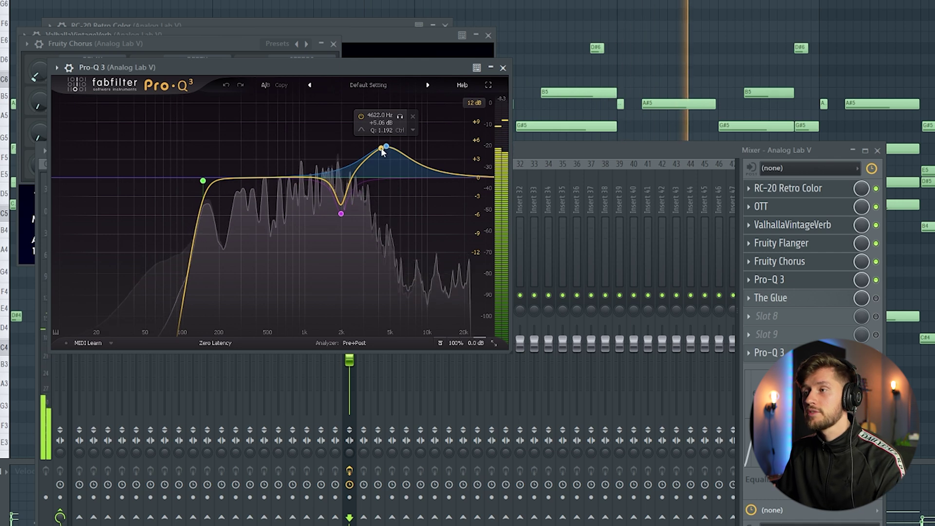
# - Open The Glue compressor on the Analog Lab V track and examine its threshold, ratio and makeup settings
pyautogui.click(779, 297)
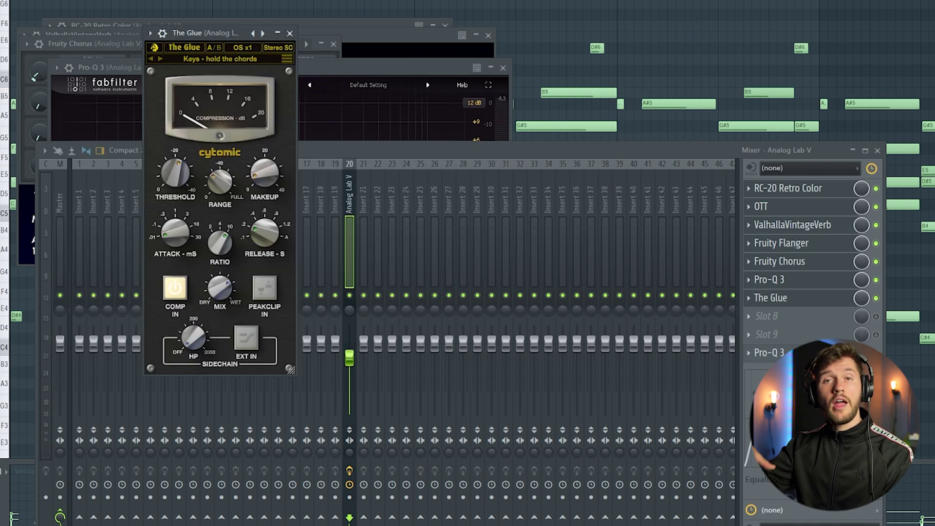
pyautogui.moveTo(266, 155)
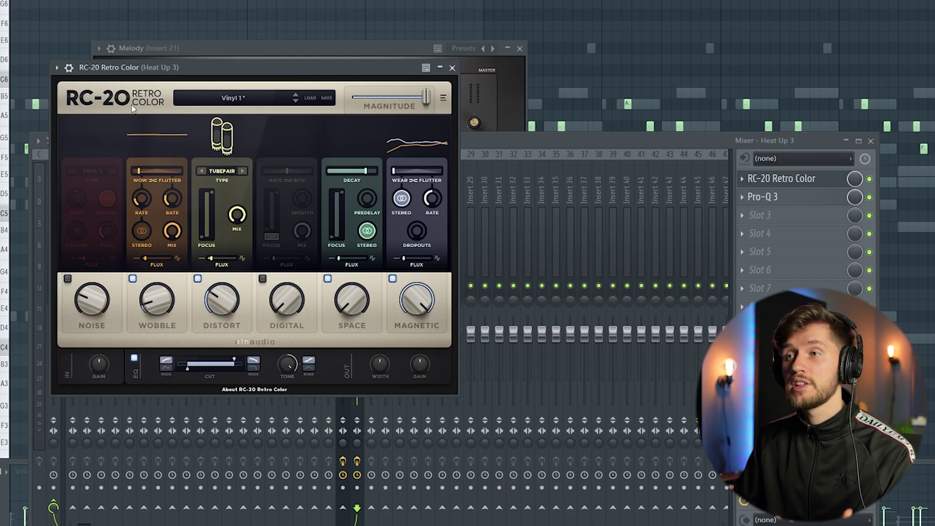
# - Open Pro-Q 3 on the Heat Up 3 track and examine its EQ curve during playback
pyautogui.click(794, 200)
pyautogui.click(796, 199)
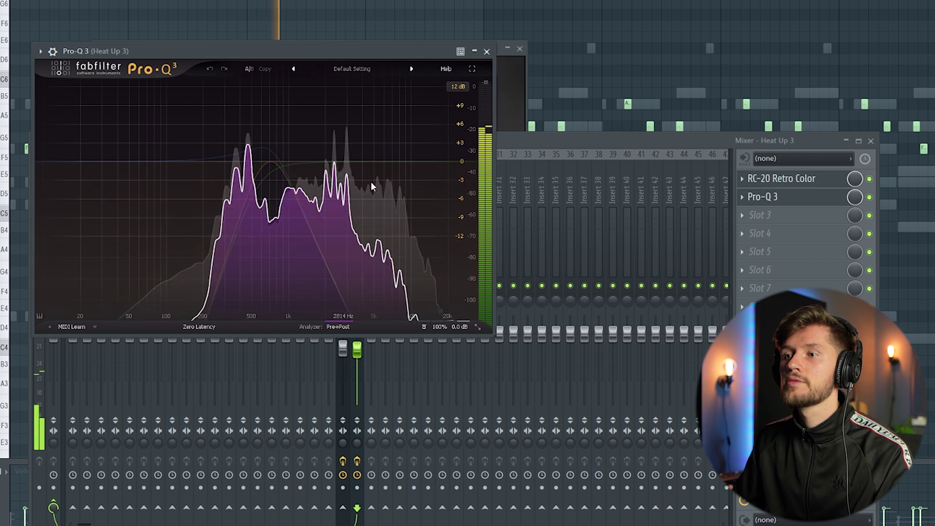
pyautogui.click(534, 142)
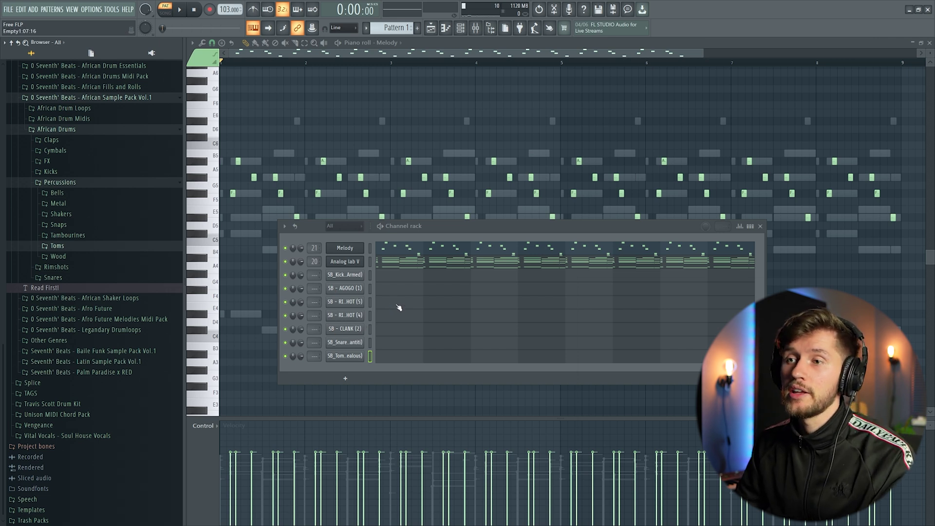
# - Select all notes of the SB_Snare_ (Nwantiti) pattern and duplicate them to fill the following four bars
pyautogui.press('space')
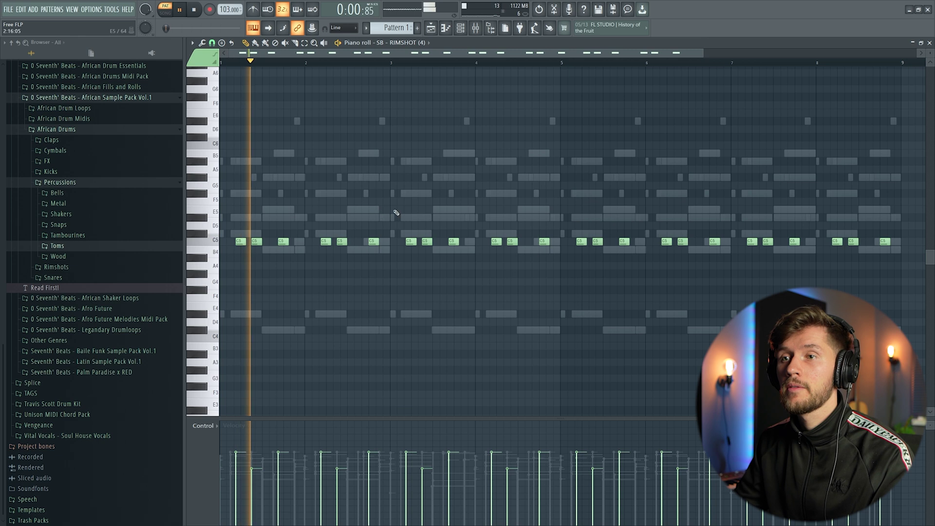
pyautogui.moveTo(702, 54); pyautogui.dragTo(626, 68)
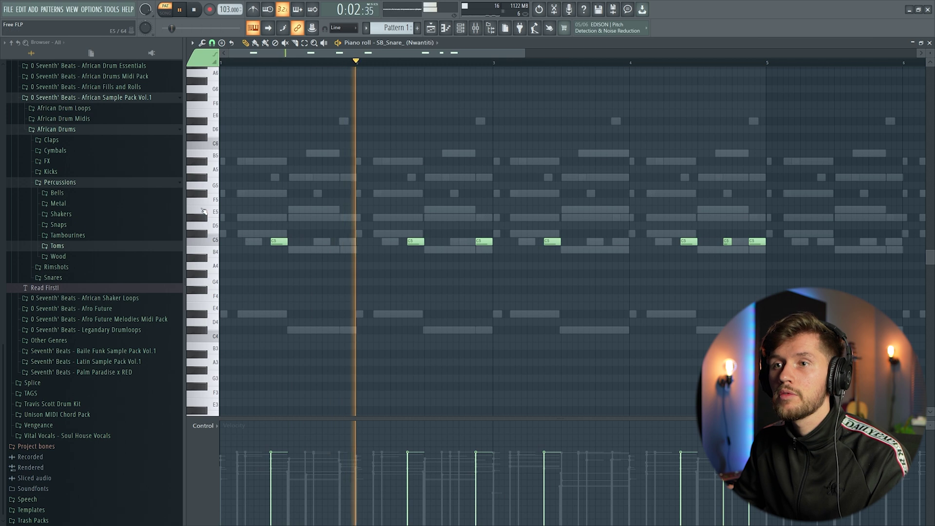
pyautogui.hotkey('ctrl', 'a')
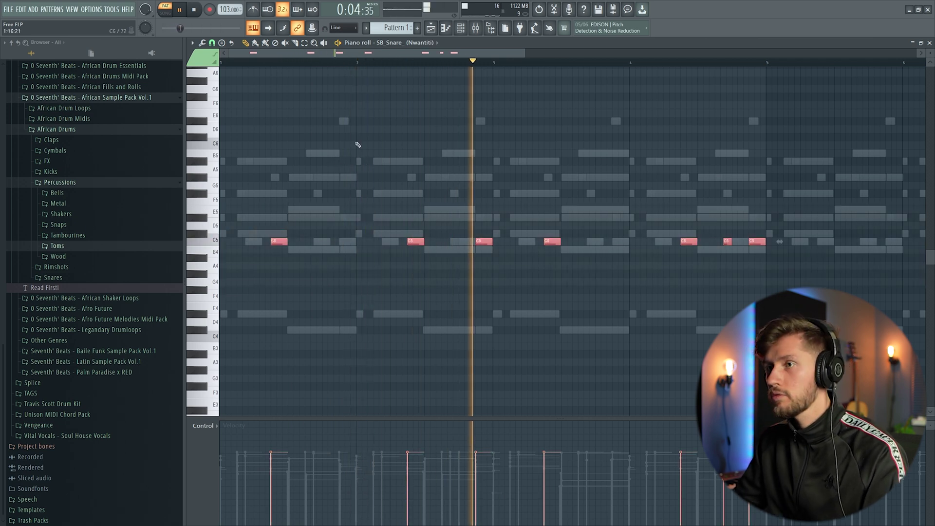
pyautogui.moveTo(358, 53); pyautogui.dragTo(163, 71)
pyautogui.hotkey('ctrl', 'b')
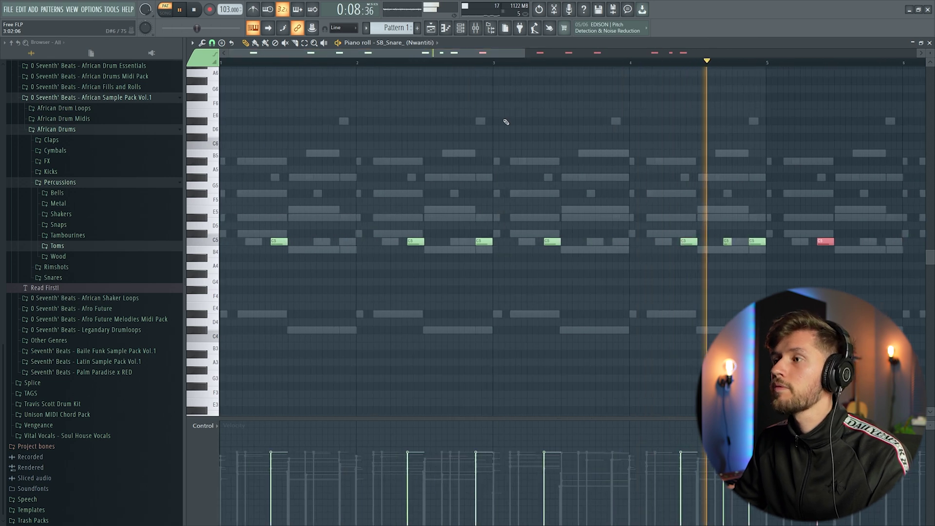
pyautogui.press('space')
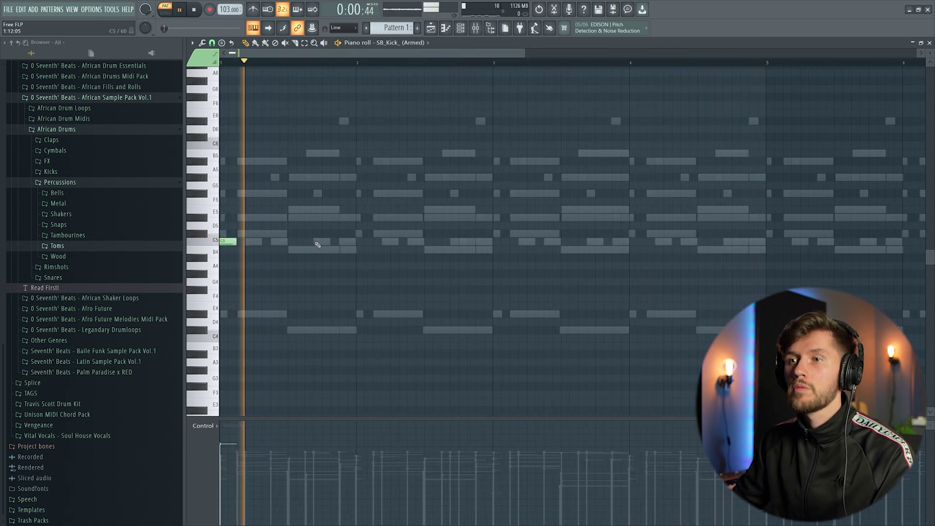
# - Add five C5 notes after the first kick to complete a two-bar SB_Kick_ (Armed) pattern
pyautogui.click(319, 241)
pyautogui.click(345, 241)
pyautogui.click(362, 241)
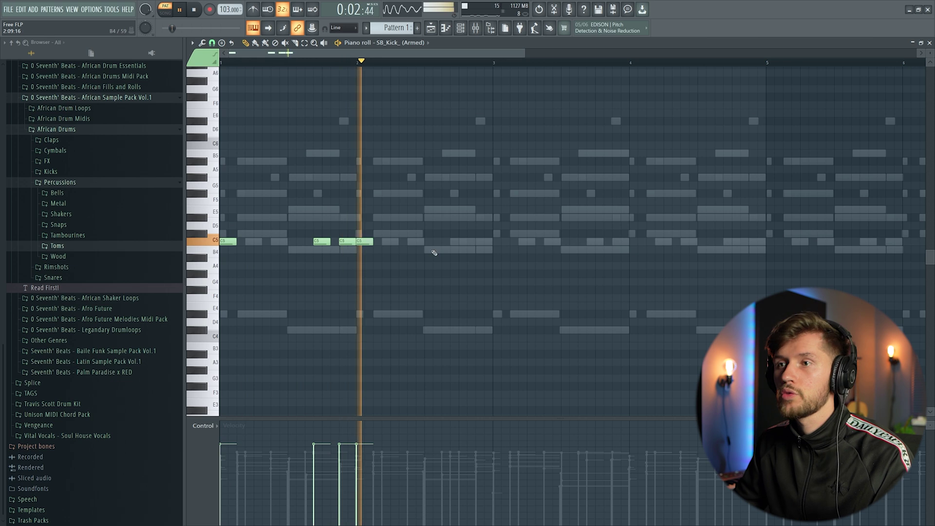
pyautogui.click(431, 241)
pyautogui.click(482, 241)
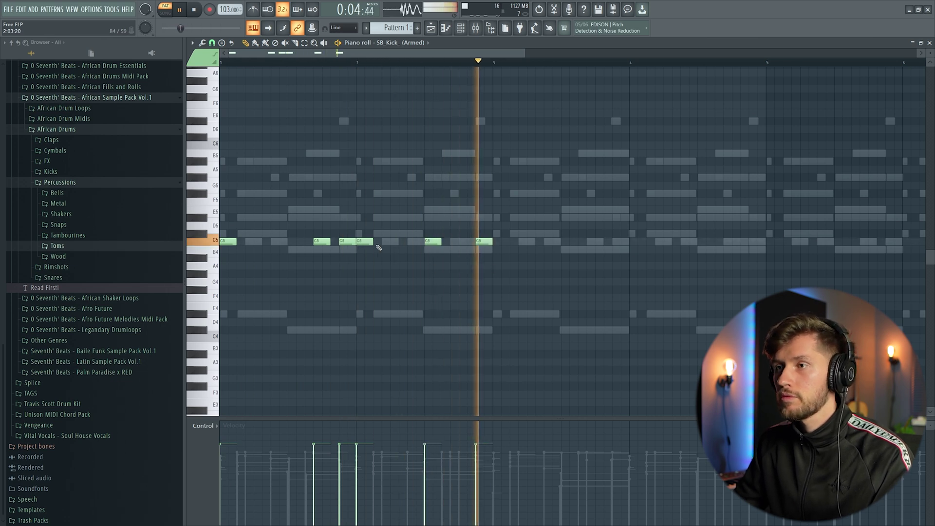
# - Duplicate the kick pattern to fill eight bars and transpose all its notes down to G4
pyautogui.hotkey('ctrl', 'a')
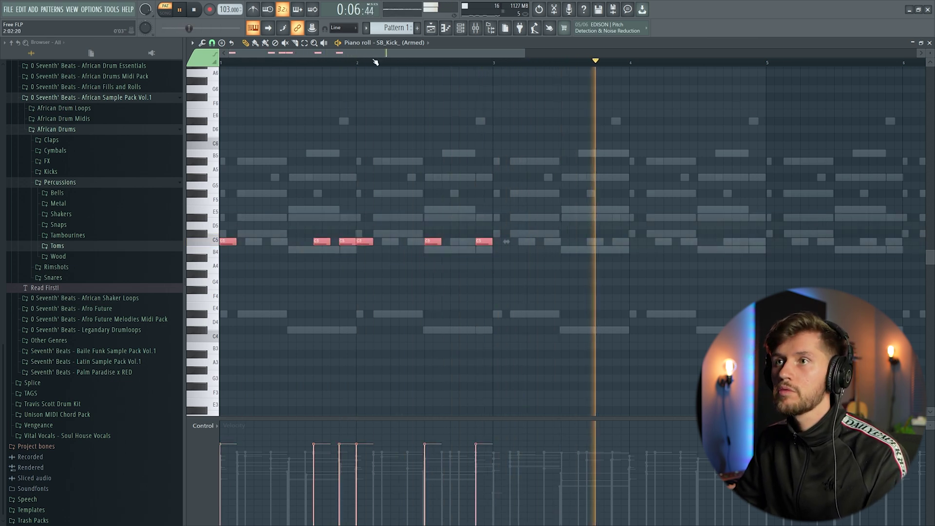
pyautogui.hotkey('ctrl', 'b')
pyautogui.hotkey('ctrl', 'a')
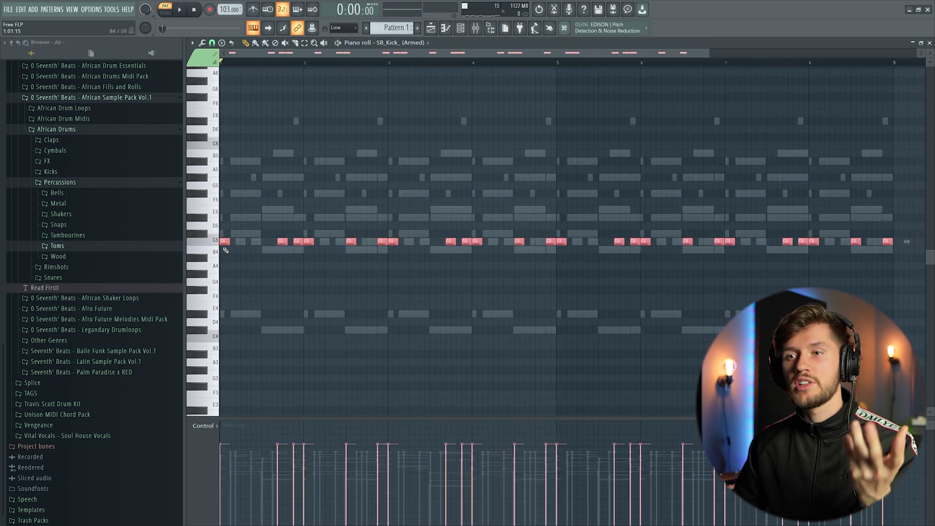
pyautogui.moveTo(216, 252); pyautogui.dragTo(211, 282)
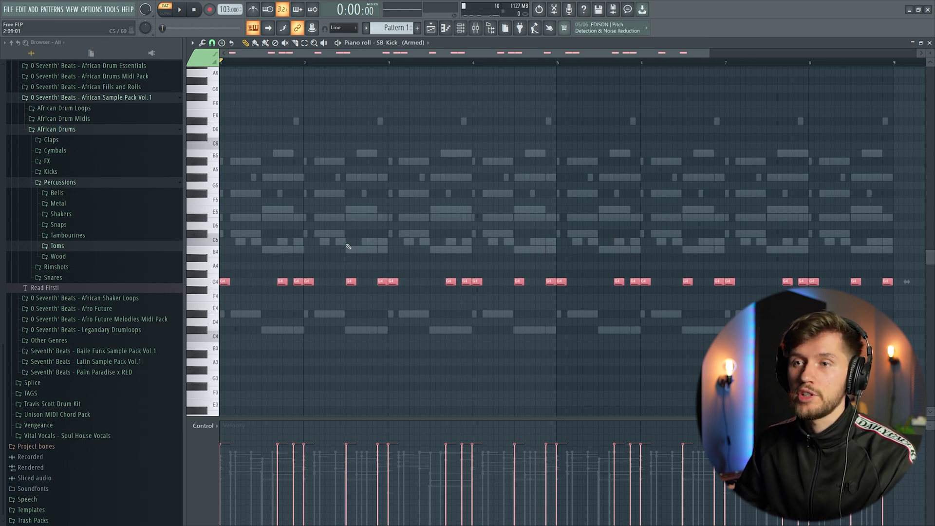
pyautogui.click(452, 186)
pyautogui.rightClick(454, 185)
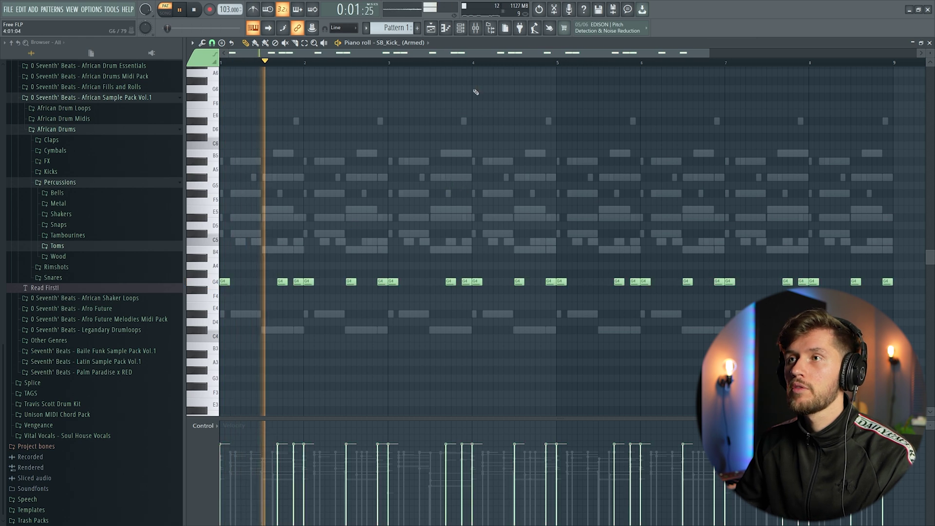
# - Enable Normalize on the SB_Kick_ (Armed) sample and add a fade-out to it
pyautogui.click(461, 28)
pyautogui.click(350, 275)
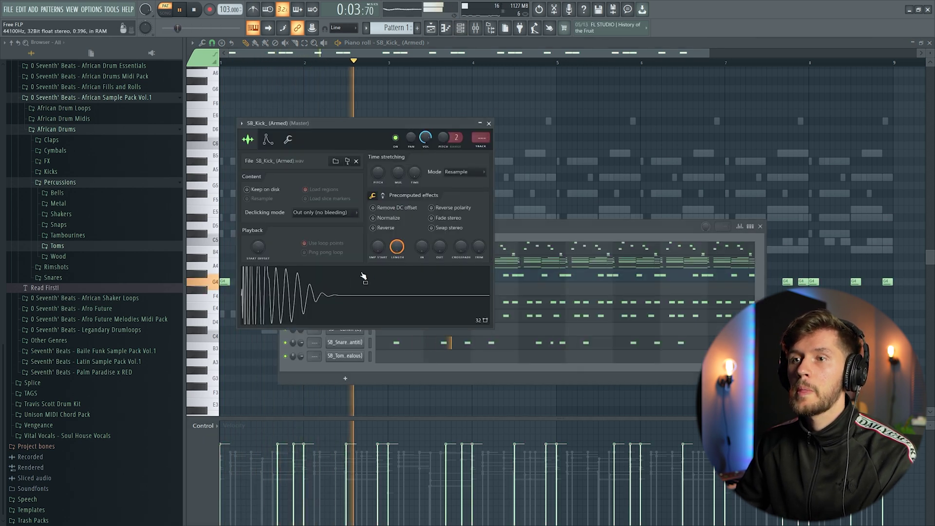
pyautogui.click(373, 218)
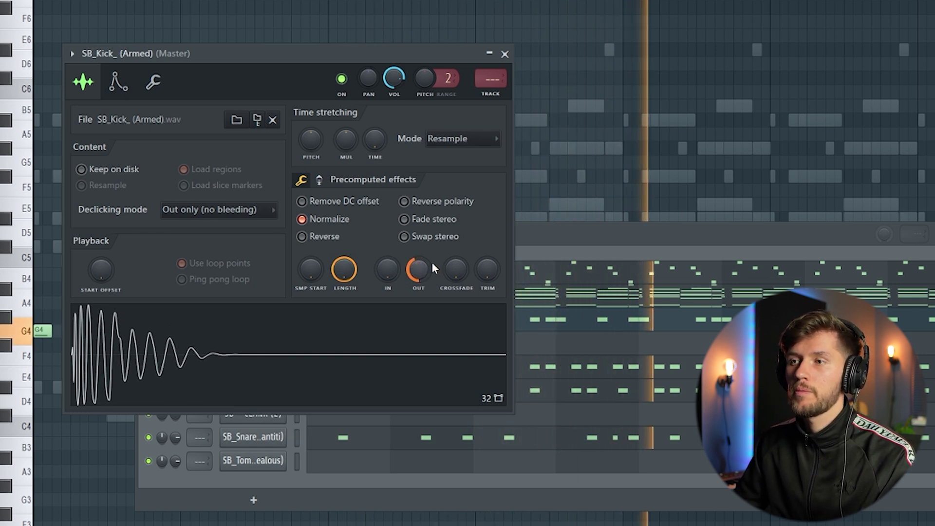
# - Place SB_ReverbClap_ (Lava) notes on C5 at the start of bars 1 and 5
pyautogui.click(533, 238)
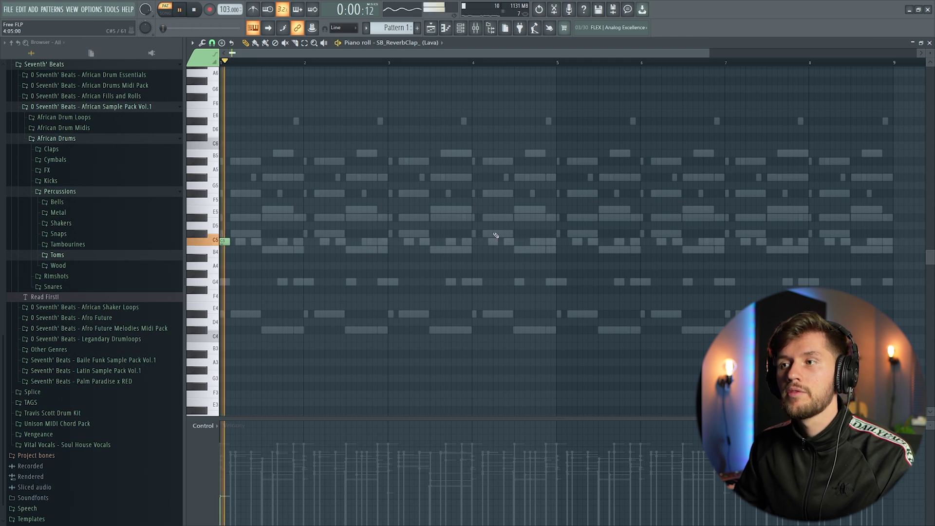
pyautogui.click(561, 241)
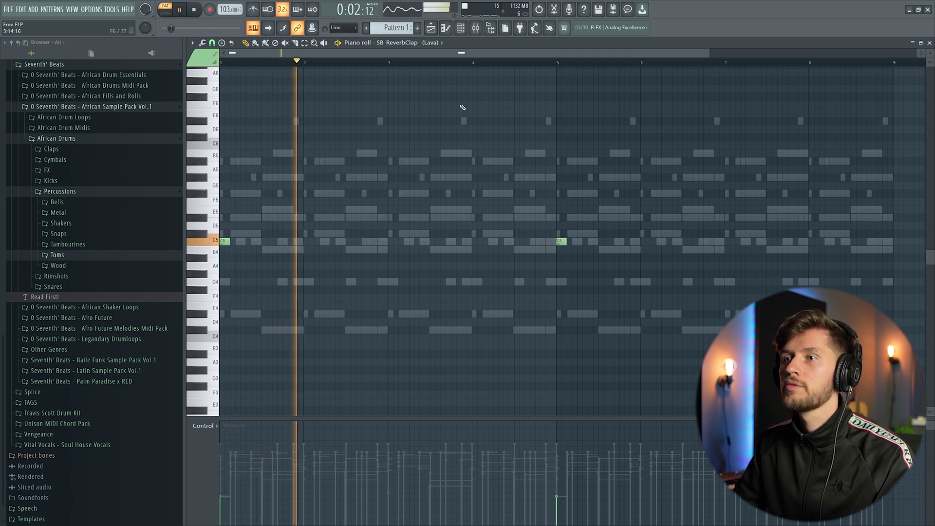
pyautogui.press('F6')
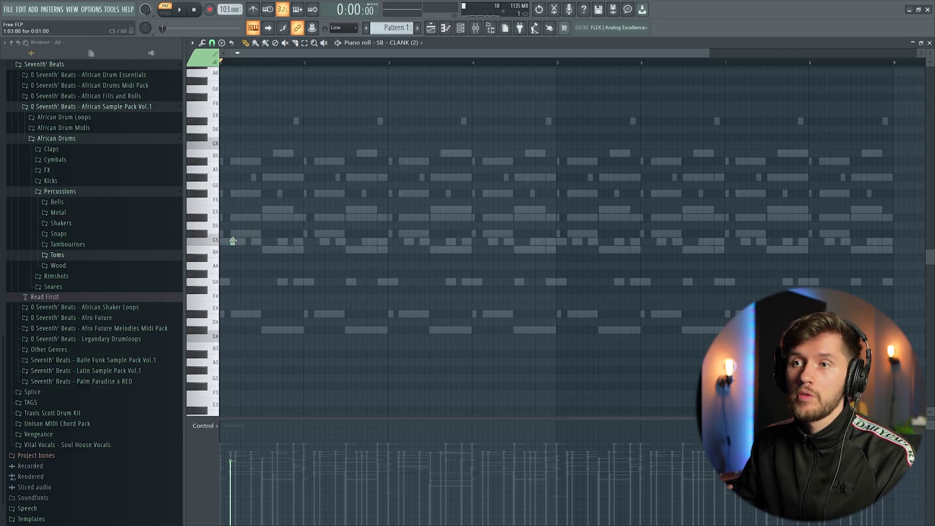
# - Fade out the tail of the SB - CLANK (2) sample and lower the velocity of its second note
pyautogui.press('F6')
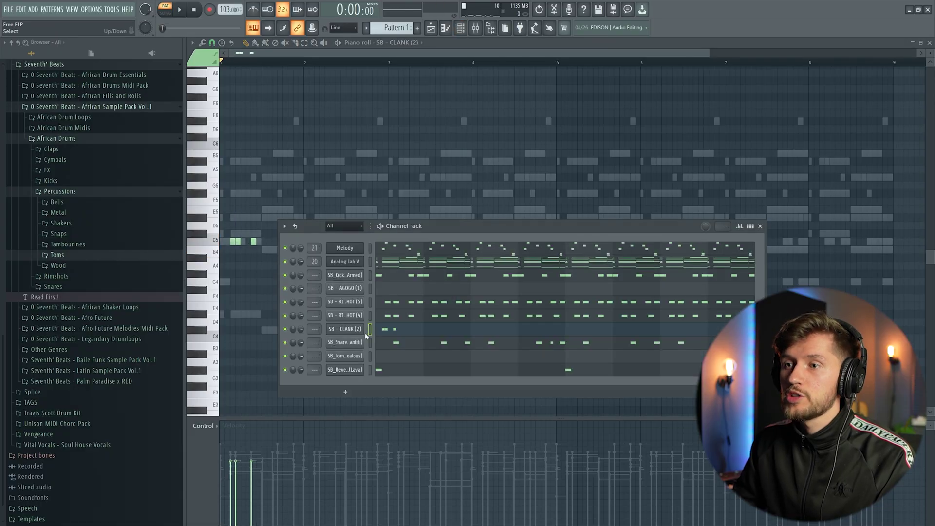
pyautogui.click(359, 329)
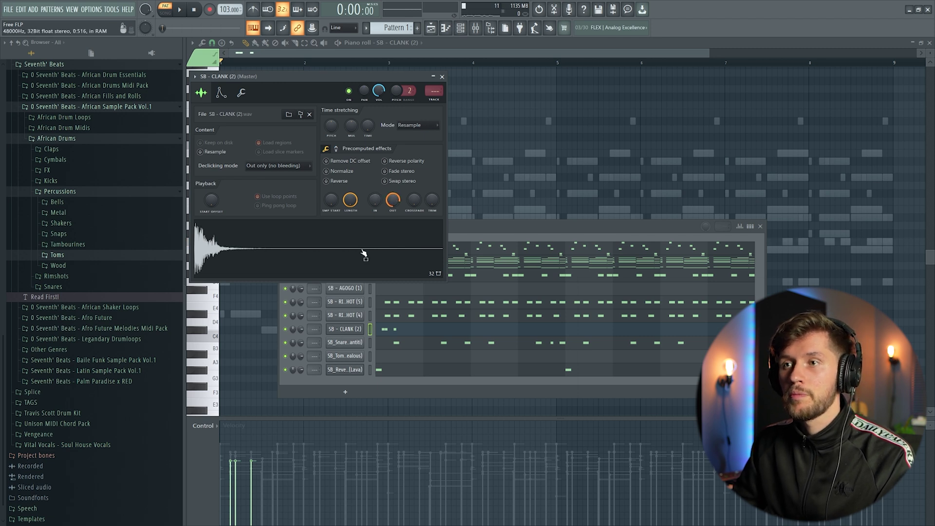
pyautogui.click(409, 333)
pyautogui.click(409, 330)
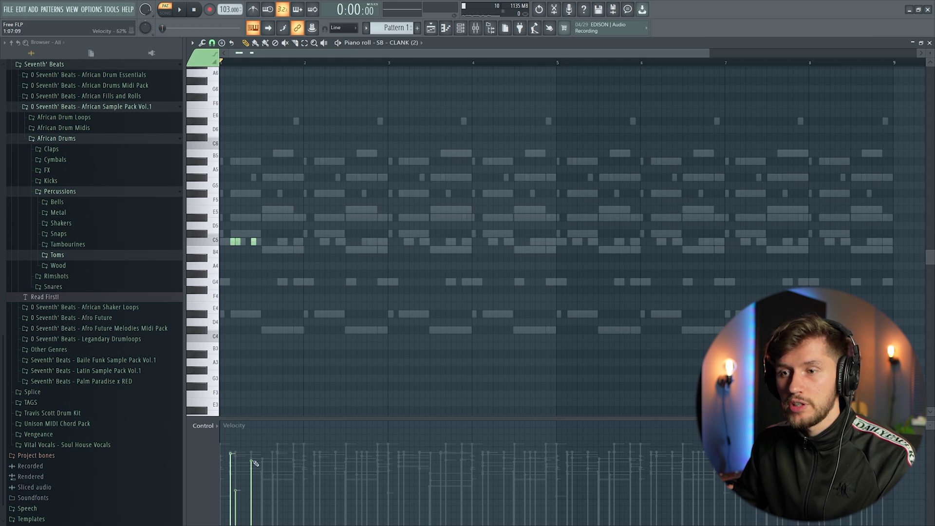
# - Duplicate the clank pattern to fill eight bars and transpose all its notes up to D#5
pyautogui.press('space')
pyautogui.click(209, 240)
pyautogui.hotkey('ctrl', 'a')
pyautogui.press('space')
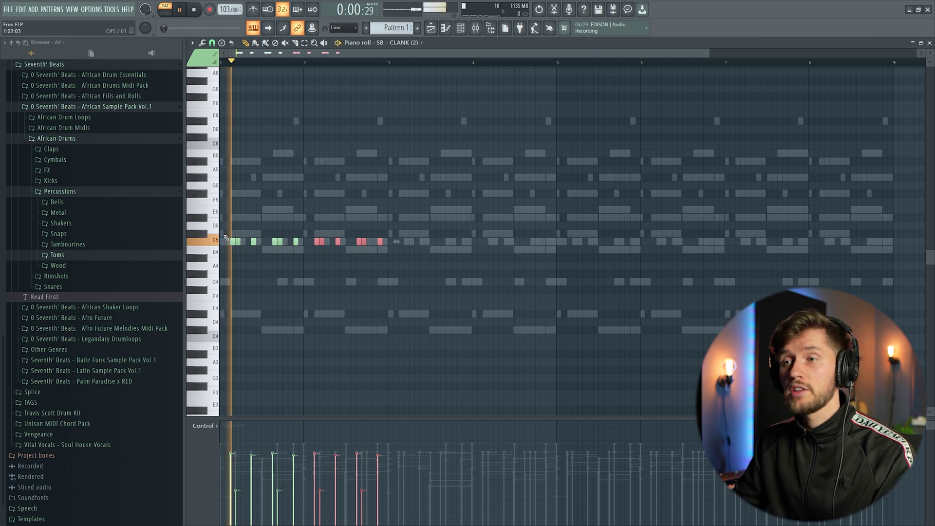
pyautogui.moveTo(379, 53); pyautogui.dragTo(489, 60)
pyautogui.hotkey('ctrl', 'b')
pyautogui.moveTo(210, 201); pyautogui.dragTo(222, 273)
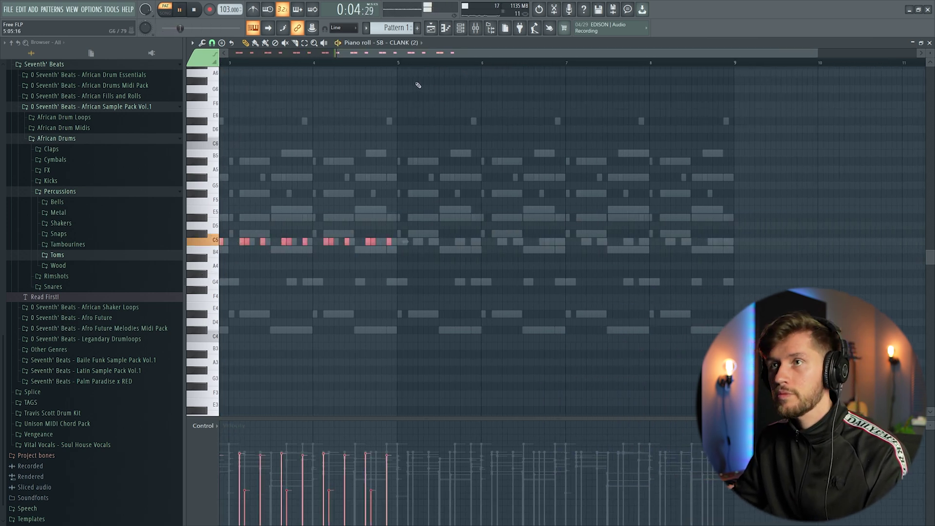
pyautogui.hotkey('ctrl', 'b')
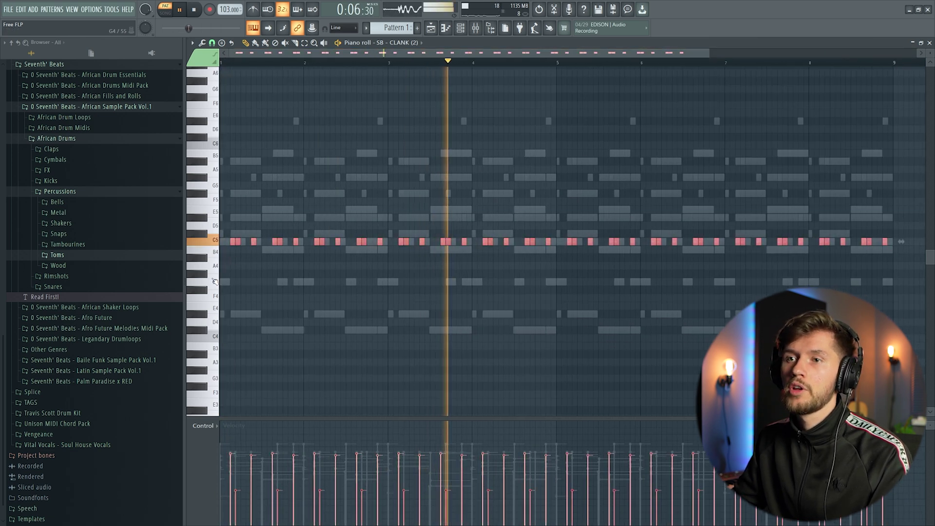
pyautogui.moveTo(232, 239); pyautogui.dragTo(232, 215)
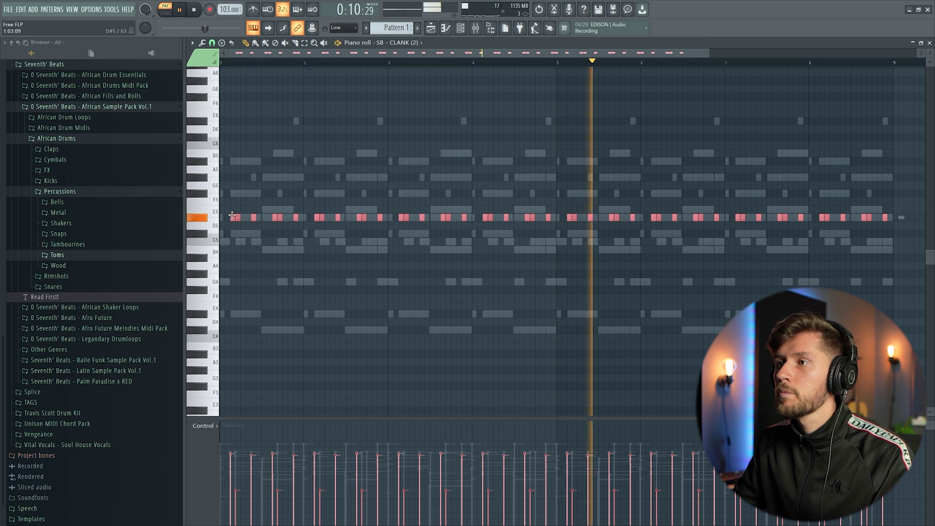
# - Paste the clank notes into the SB - AGOGO (1) channel and transpose them down three semitones to C5
pyautogui.click(461, 28)
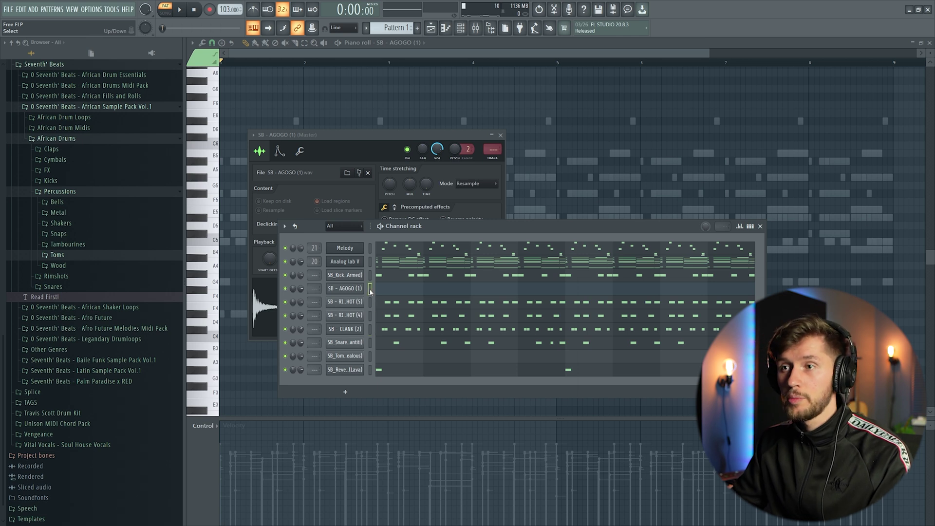
pyautogui.hotkey('ctrl', 'v')
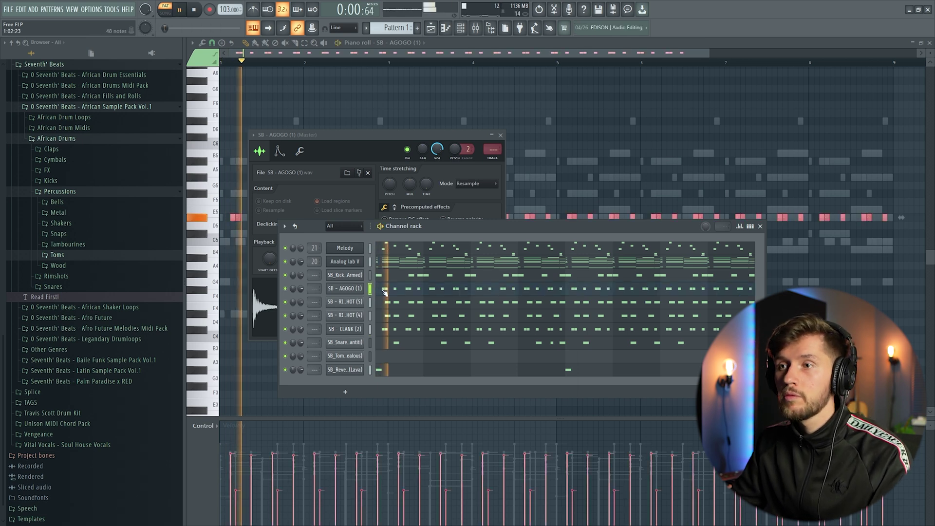
pyautogui.click(386, 290)
pyautogui.click(386, 290)
pyautogui.hotkey('ctrl', 'a')
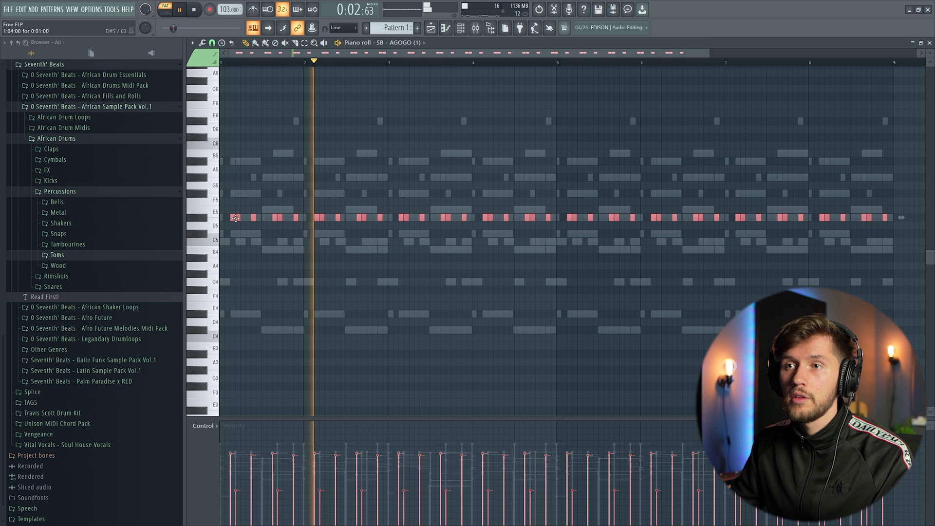
pyautogui.press('Down')
pyautogui.press('Down')
pyautogui.press('Down')
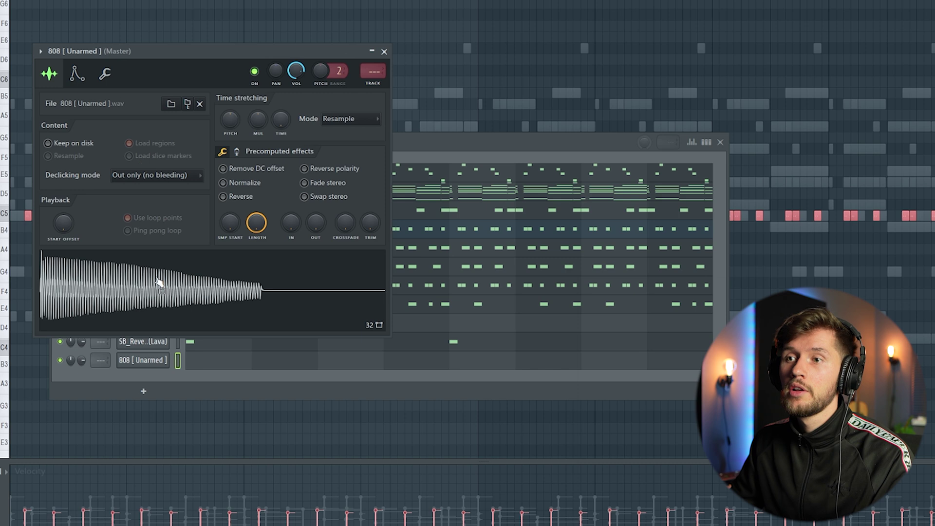
# - Load the 808 [ Unarmed ] sample into Edison and detect its pitch regions to find its root note
pyautogui.rightClick(150, 292)
pyautogui.click(197, 343)
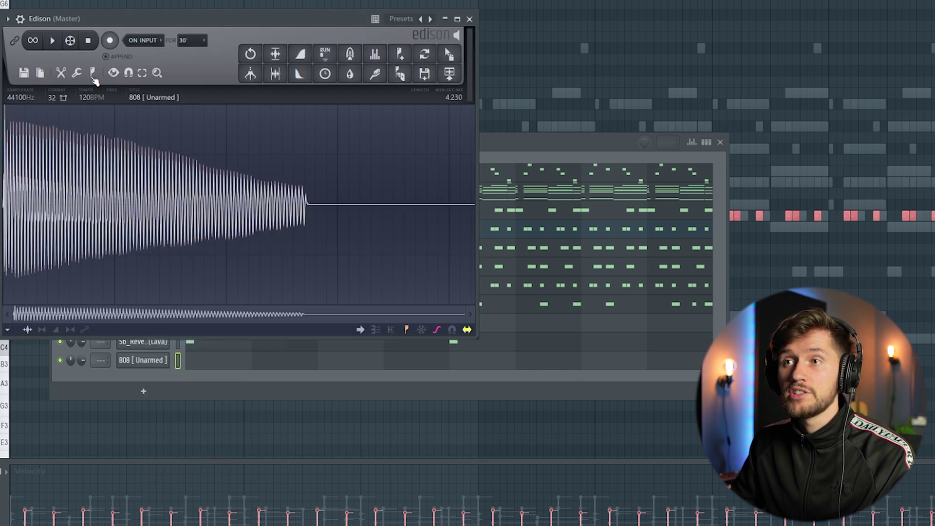
pyautogui.click(91, 74)
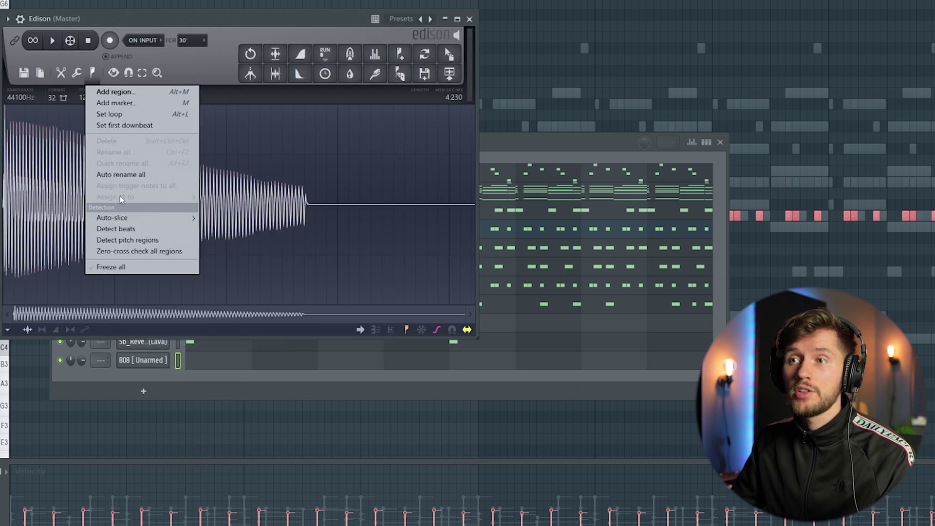
pyautogui.click(121, 242)
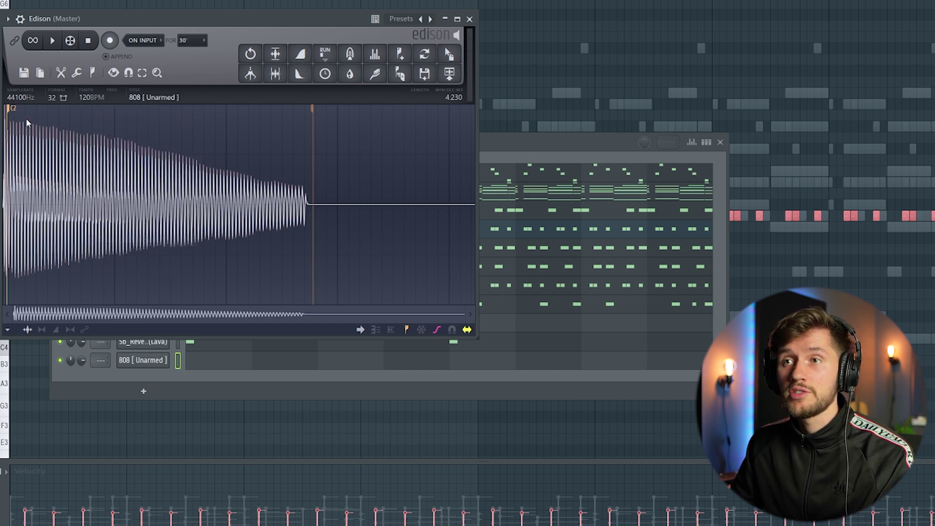
pyautogui.click(469, 19)
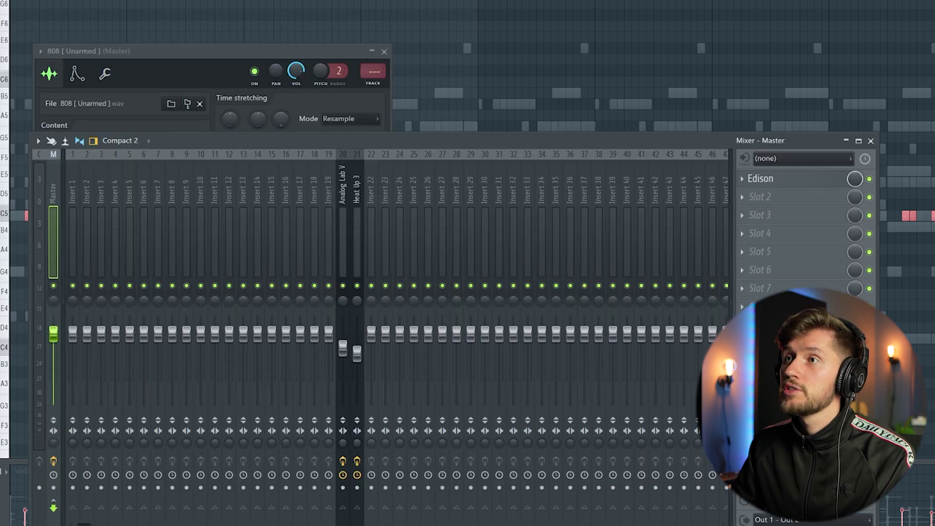
# - Enable the volume envelope on the 808 [ Unarmed ] channel
pyautogui.press('F6')
pyautogui.click(159, 359)
pyautogui.click(159, 359)
pyautogui.click(90, 76)
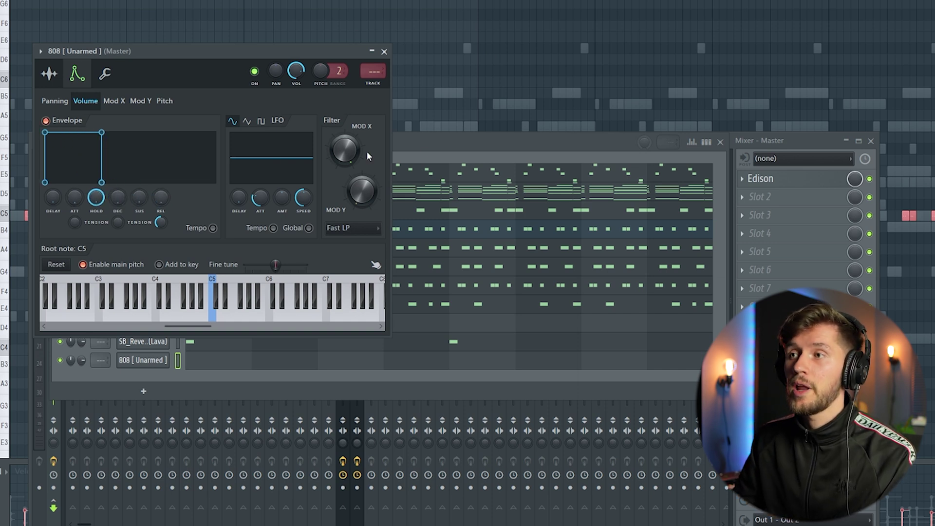
# - Write a two-bar 808 [ Unarmed ] bassline alternating D#5 and C#5, ending with a short G5 note
pyautogui.press('F6')
pyautogui.click(243, 315)
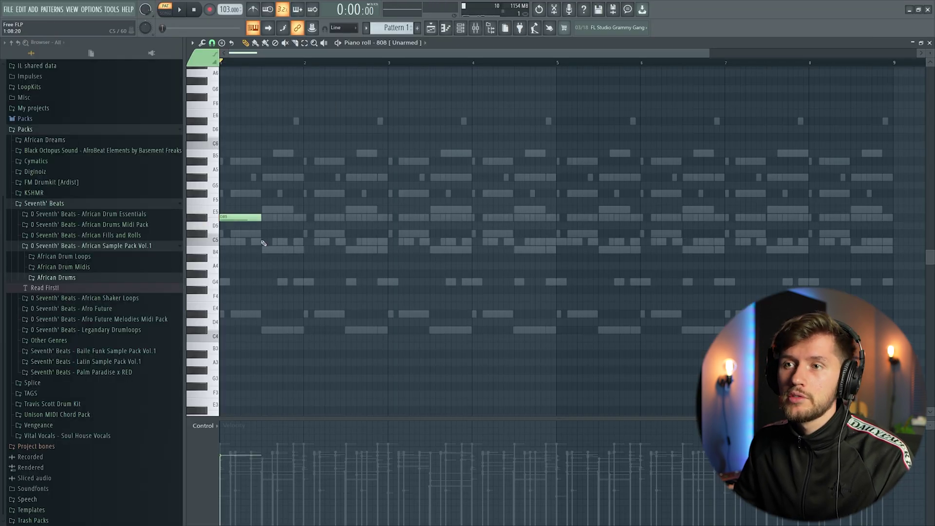
pyautogui.press('space')
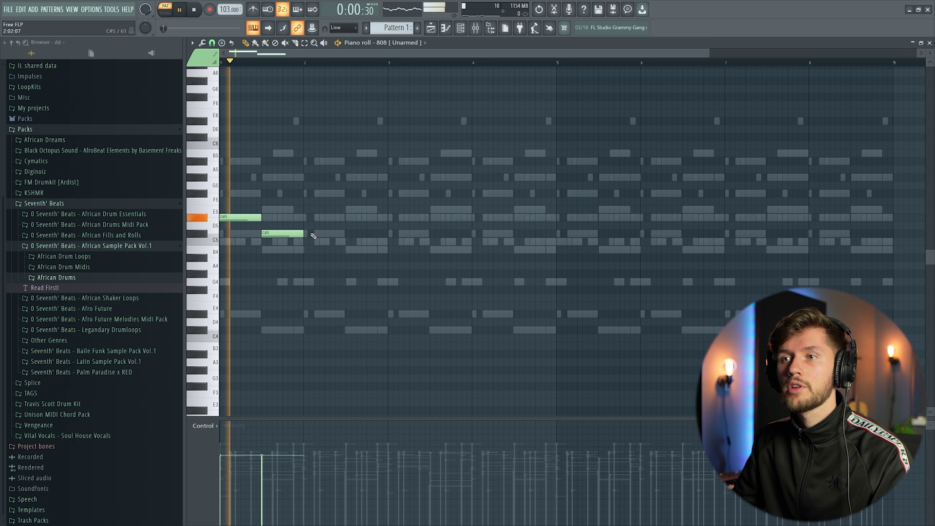
pyautogui.hotkey('ctrl', 'a')
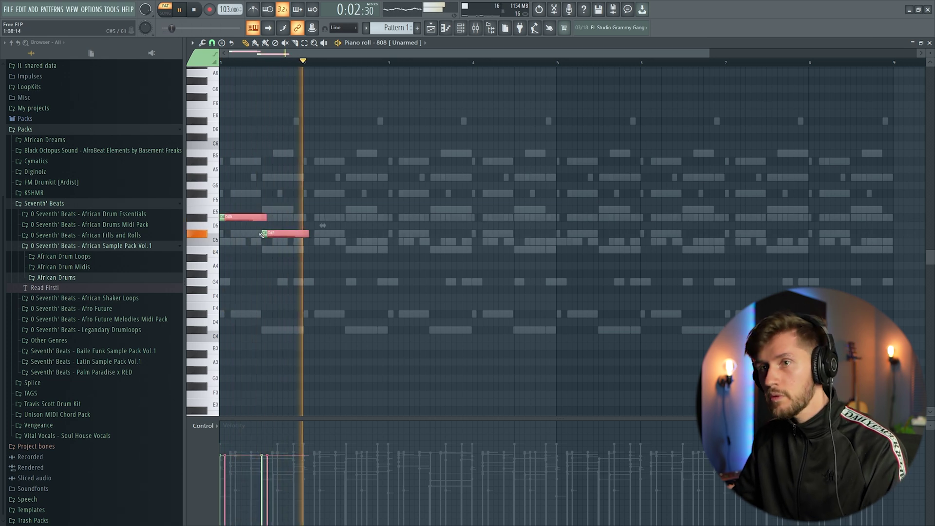
pyautogui.hotkey('ctrl', 'b')
pyautogui.click(428, 200)
pyautogui.rightClick(428, 201)
pyautogui.press('space')
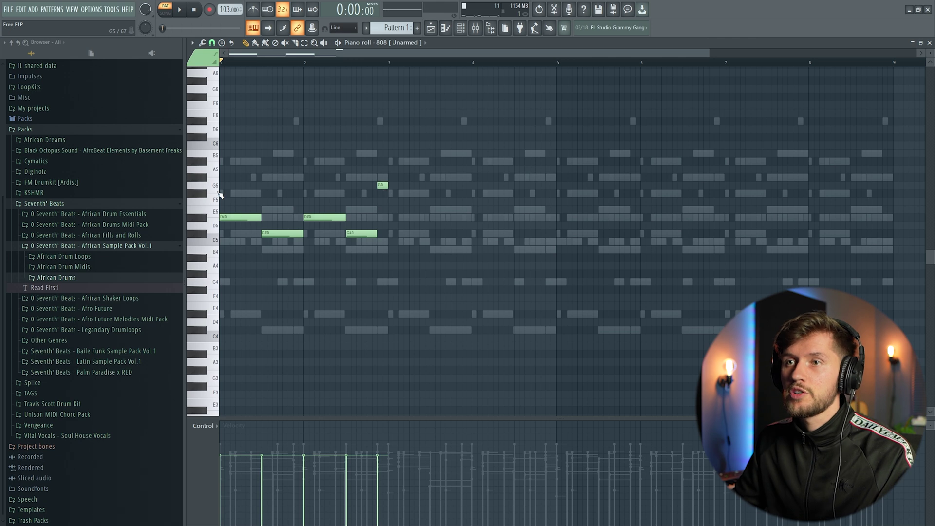
# - Duplicate the two-bar 808 bassline until it fills eight bars
pyautogui.moveTo(362, 57)
pyautogui.mouseDown()
pyautogui.moveTo(472, 63)
pyautogui.moveTo(360, 62)
pyautogui.mouseUp()
pyautogui.hotkey('ctrl', 'b')
pyautogui.press('space')
pyautogui.moveTo(922, 135); pyautogui.dragTo(225, 333)
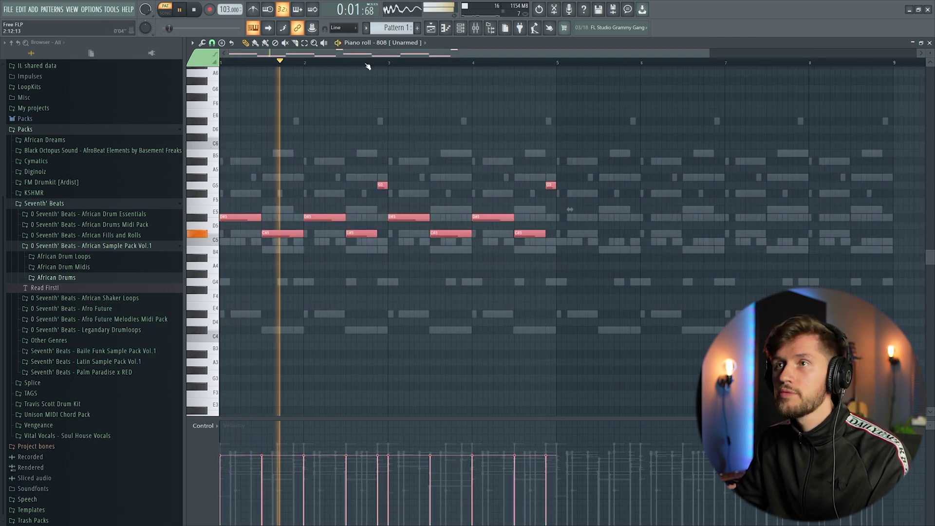
pyautogui.hotkey('ctrl', 'b')
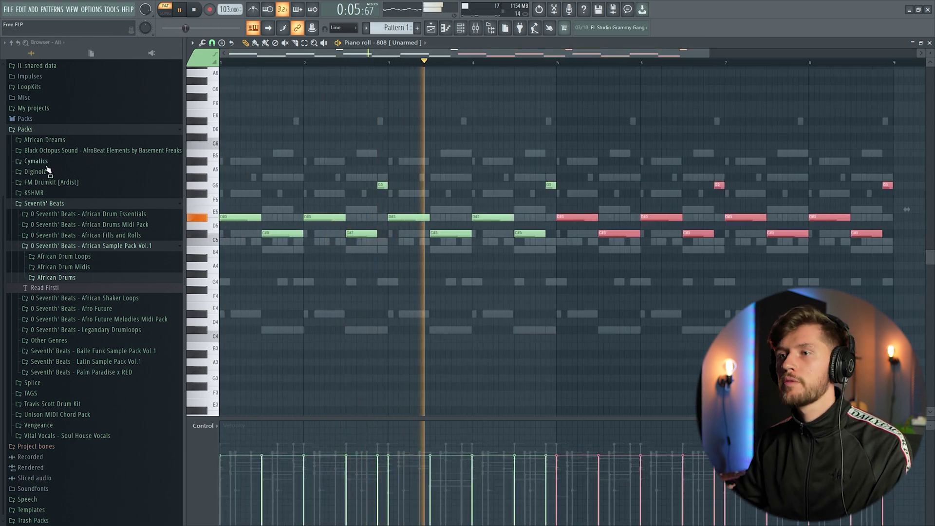
# - Copy the SB_Clap_ (Fiyah) clap roll from the end of bar 4 to the end of bar 8
pyautogui.click(465, 30)
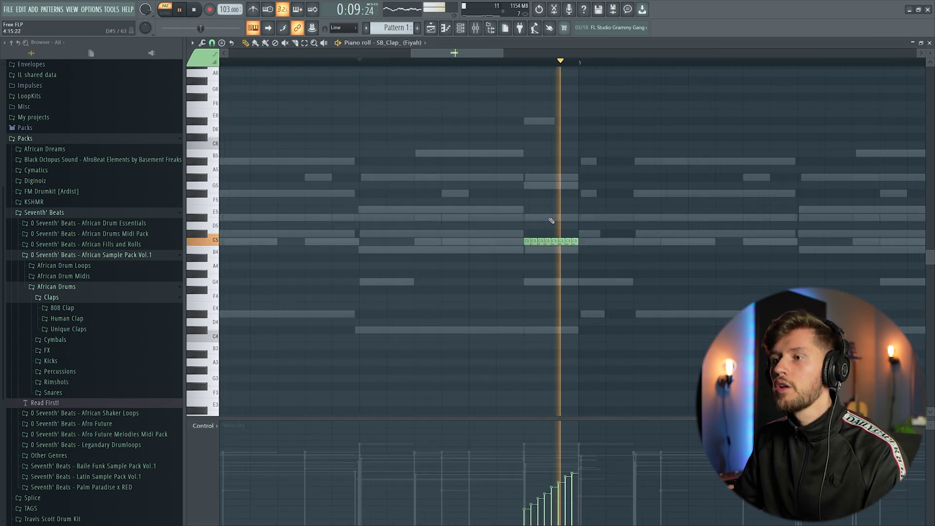
pyautogui.press('space')
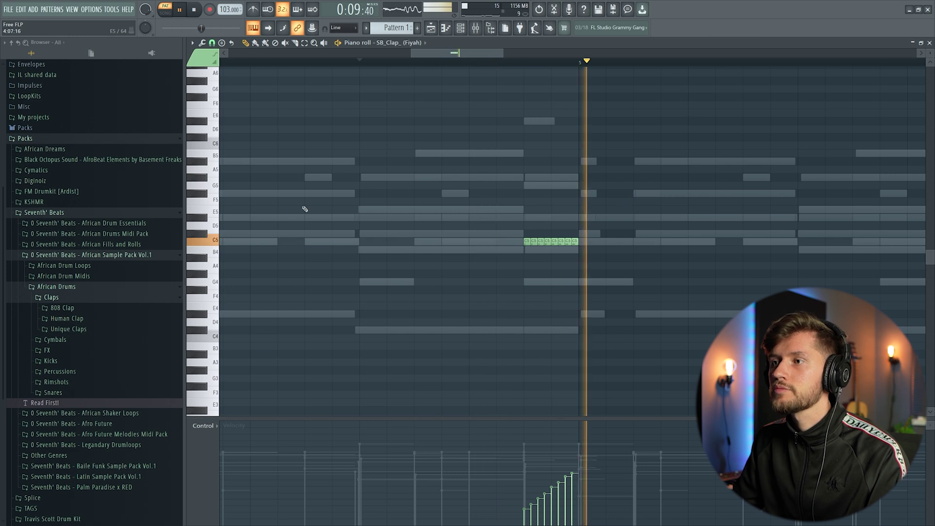
pyautogui.hotkey('ctrl', 'a')
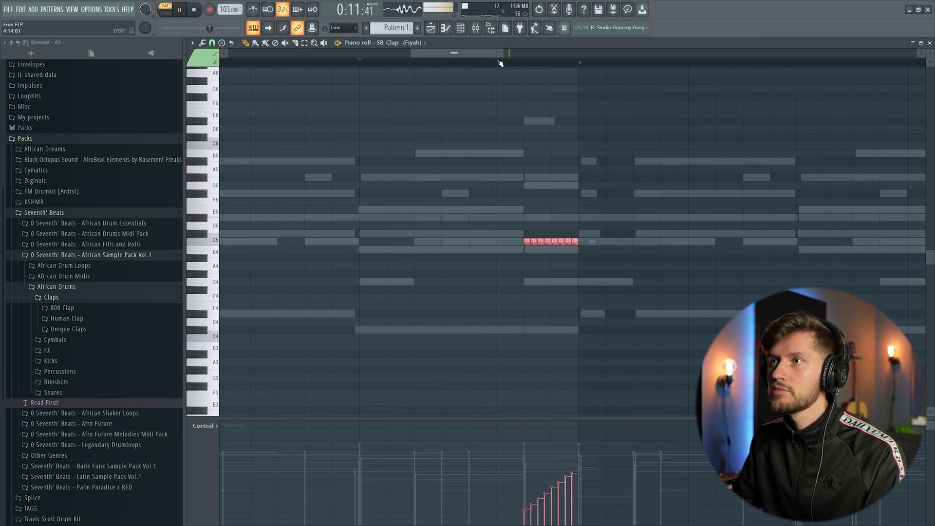
pyautogui.moveTo(502, 54); pyautogui.dragTo(580, 54)
pyautogui.moveTo(474, 55); pyautogui.dragTo(601, 84)
pyautogui.hotkey('ctrl', 'v')
pyautogui.moveTo(578, 242); pyautogui.dragTo(816, 242)
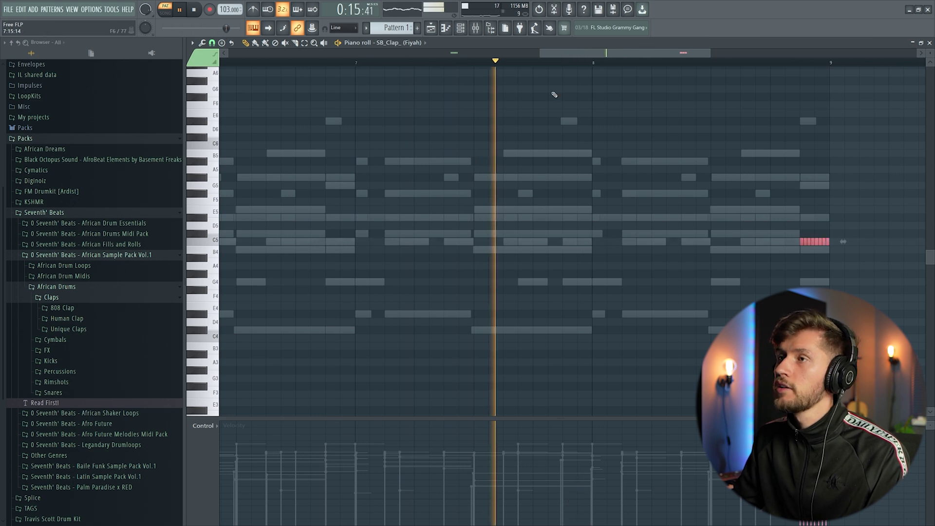
pyautogui.moveTo(540, 57); pyautogui.dragTo(224, 57)
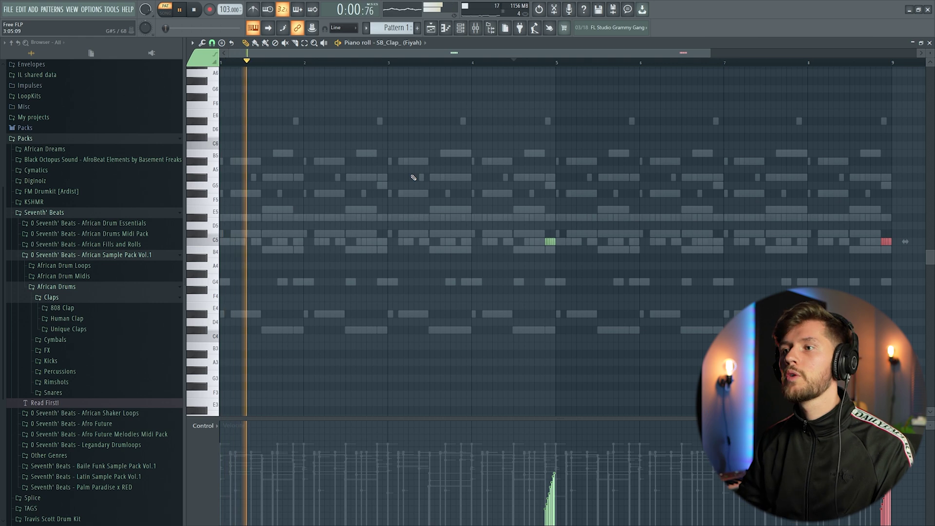
# - Play the arrangement from bar 5 and view the Drum Fill pattern's SB_Tom_ (Risky) notes
pyautogui.press('F6')
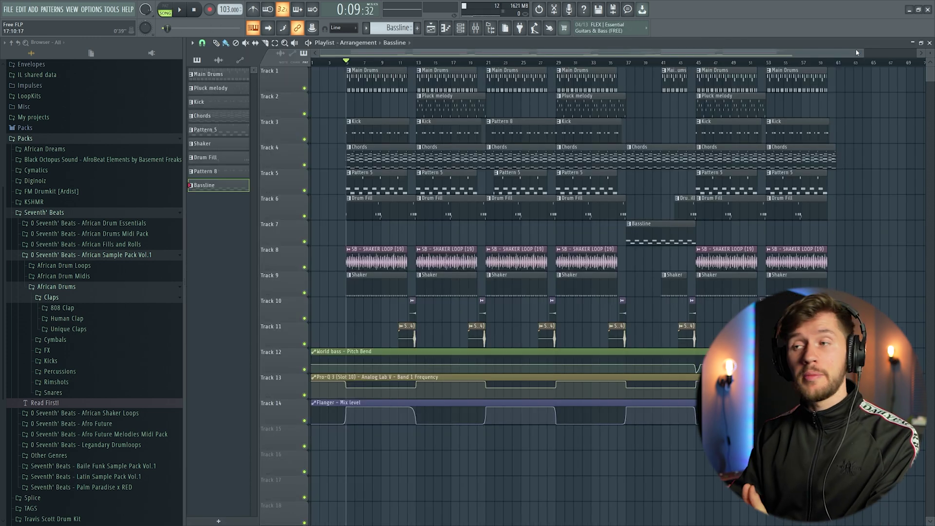
pyautogui.moveTo(864, 53); pyautogui.dragTo(548, 53)
pyautogui.press('space')
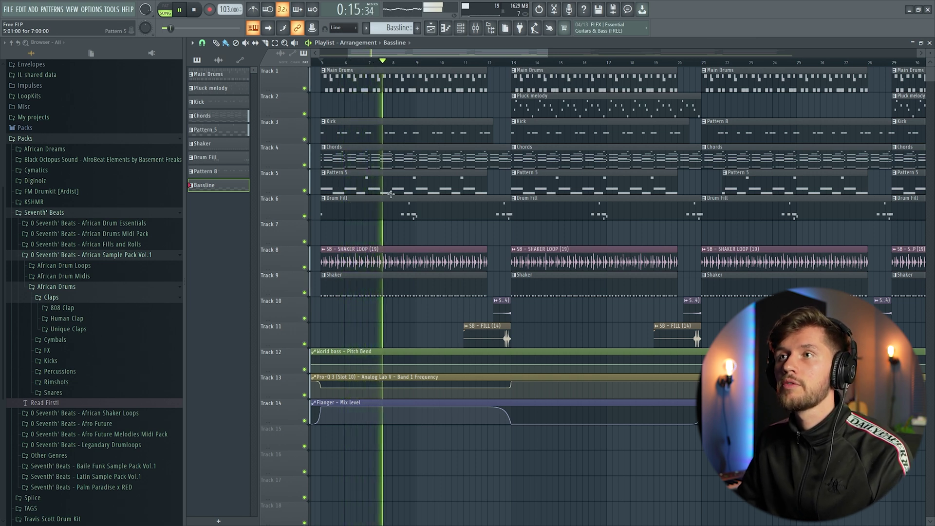
pyautogui.doubleClick(422, 213)
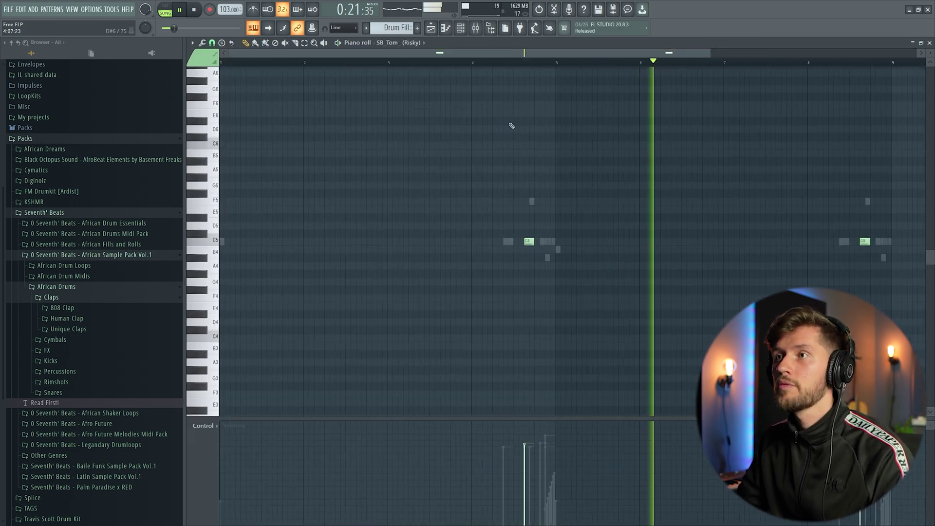
pyautogui.click(431, 28)
pyautogui.press('space')
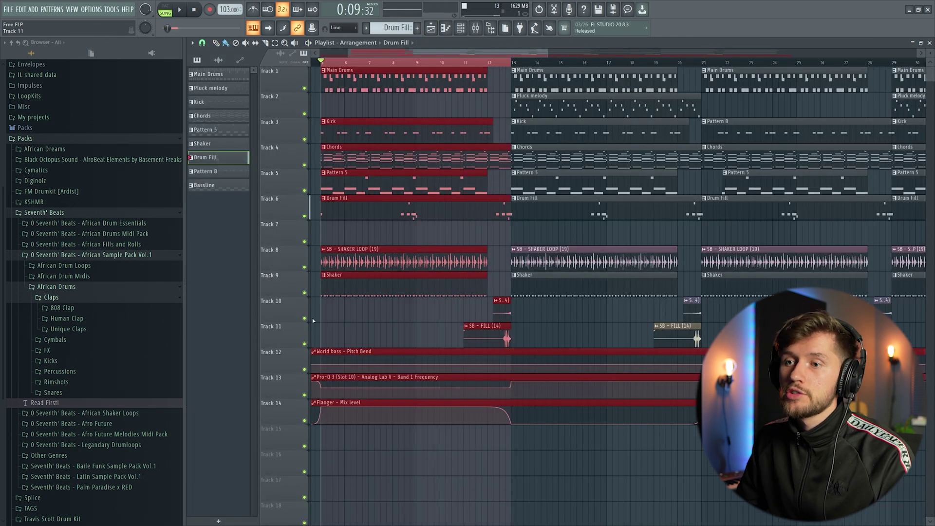
# - Solo Track 6 and play the Drum Fill pattern with the SB_Tom_ (Risky) notes in the piano roll
pyautogui.click(306, 215)
pyautogui.rightClick(305, 215)
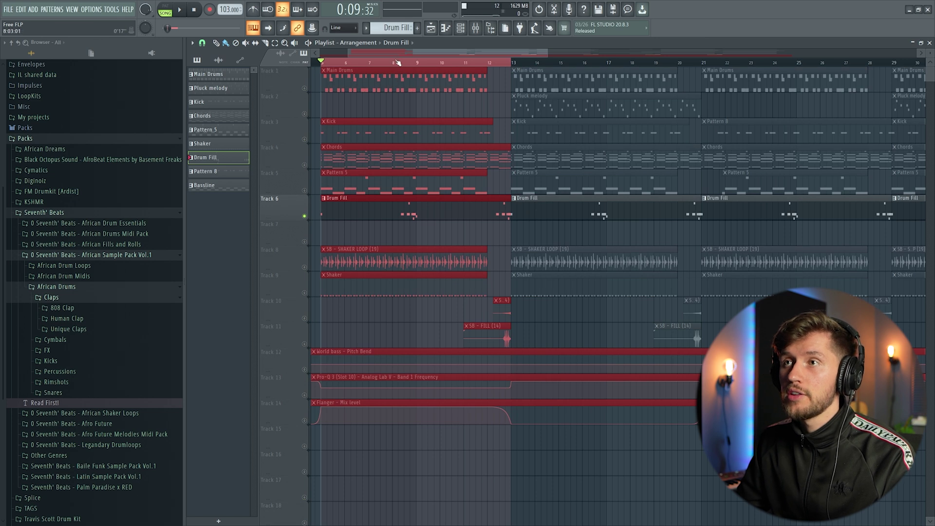
pyautogui.press('space')
pyautogui.doubleClick(424, 209)
pyautogui.moveTo(470, 53); pyautogui.dragTo(145, 60)
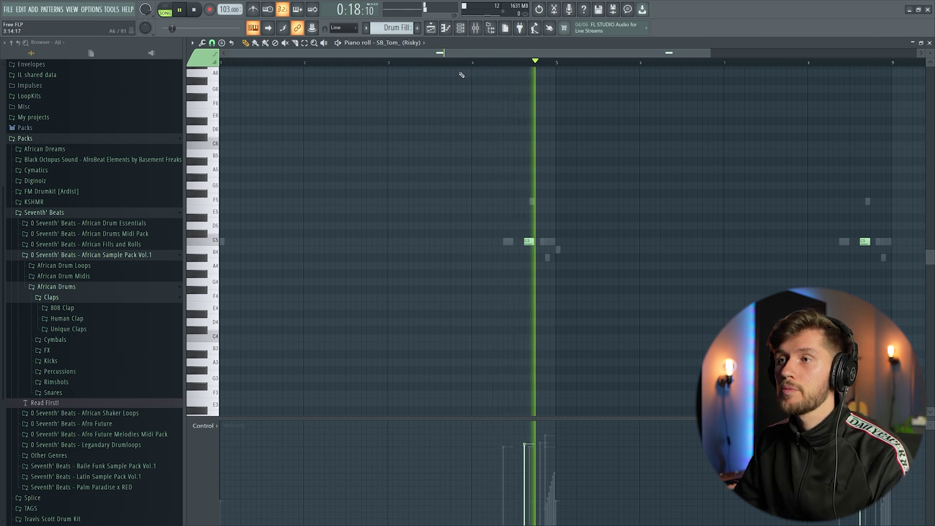
pyautogui.press('space')
# - Unmute the SB_Clap_ (Fiyah), CONGA (24) and TABOR DRUM (4) channels in turn, playing the drum fill with each layer
pyautogui.press('F6')
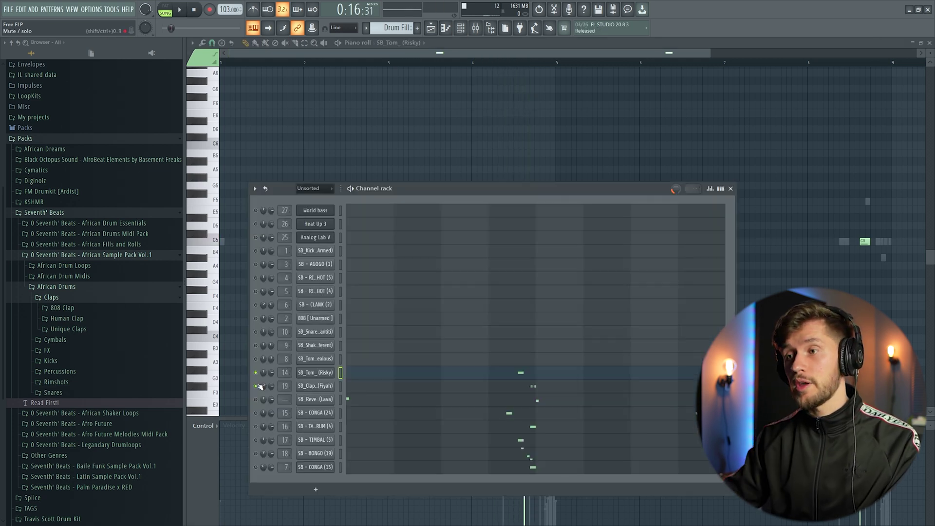
pyautogui.click(261, 386)
pyautogui.press('F6')
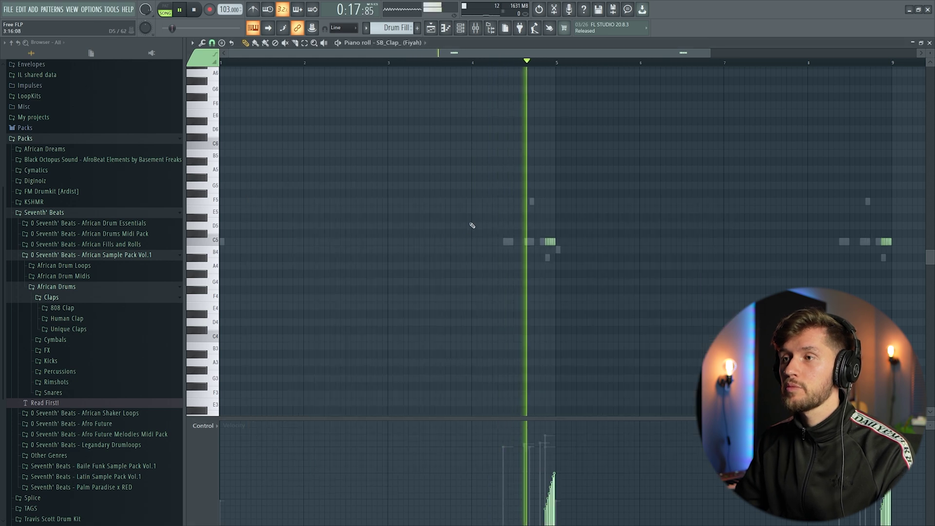
pyautogui.press('F6')
pyautogui.click(567, 292)
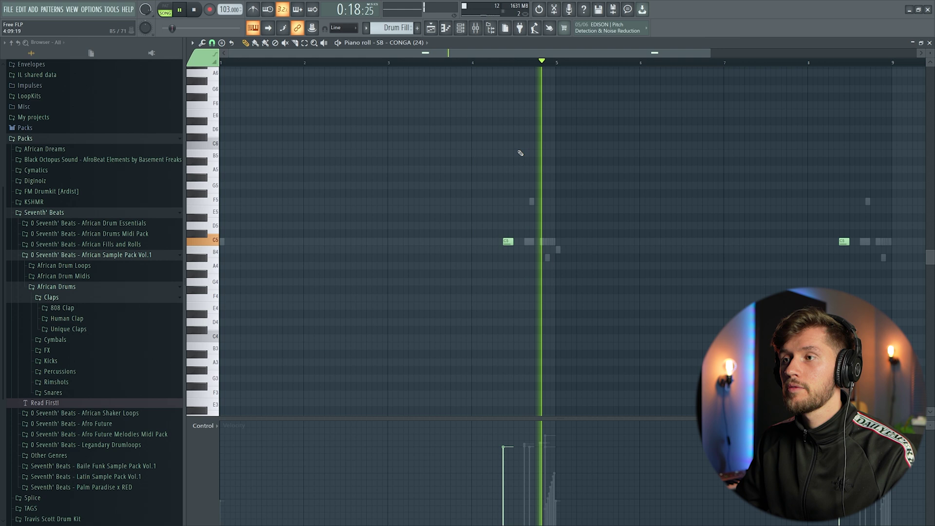
pyautogui.click(464, 31)
pyautogui.click(501, 428)
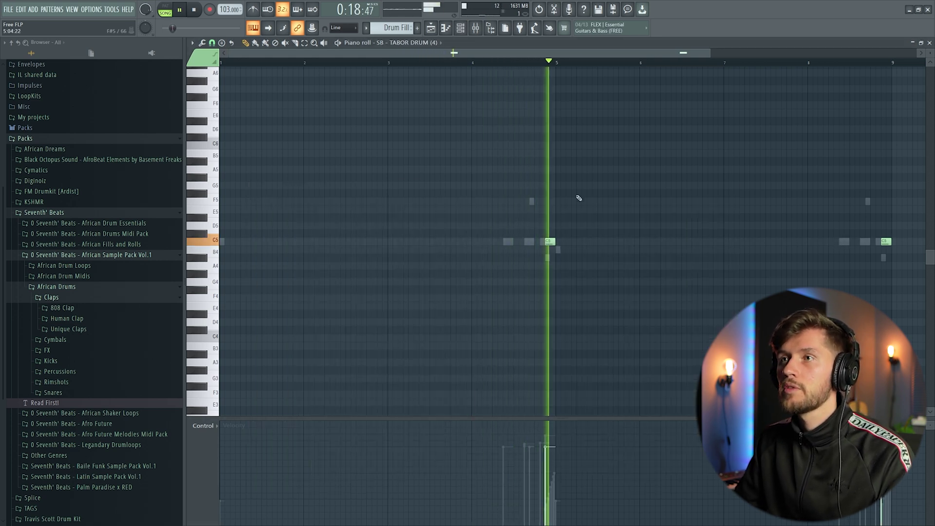
pyautogui.press('space')
# - Unmute the TIMBAL (5) and BONGO (19) channels in turn and play the drum fill with each added
pyautogui.press('F6')
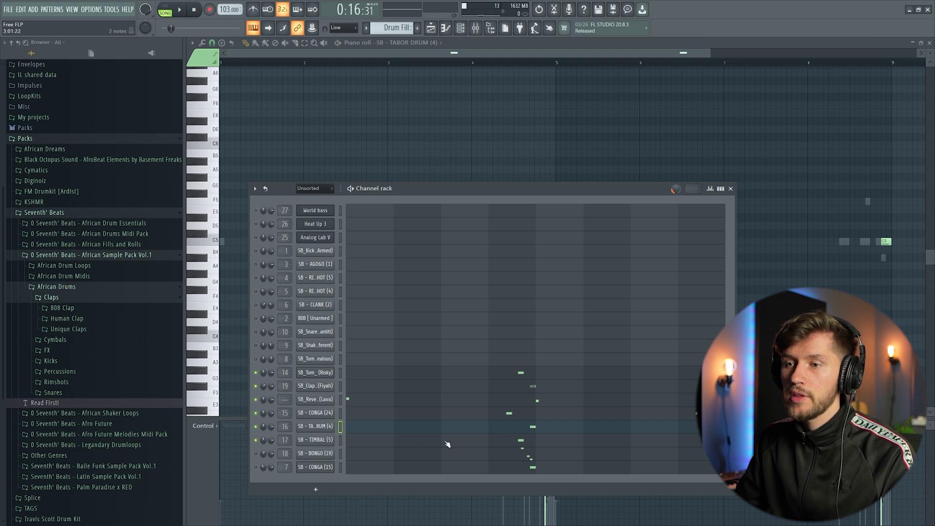
pyautogui.click(540, 442)
pyautogui.press('space')
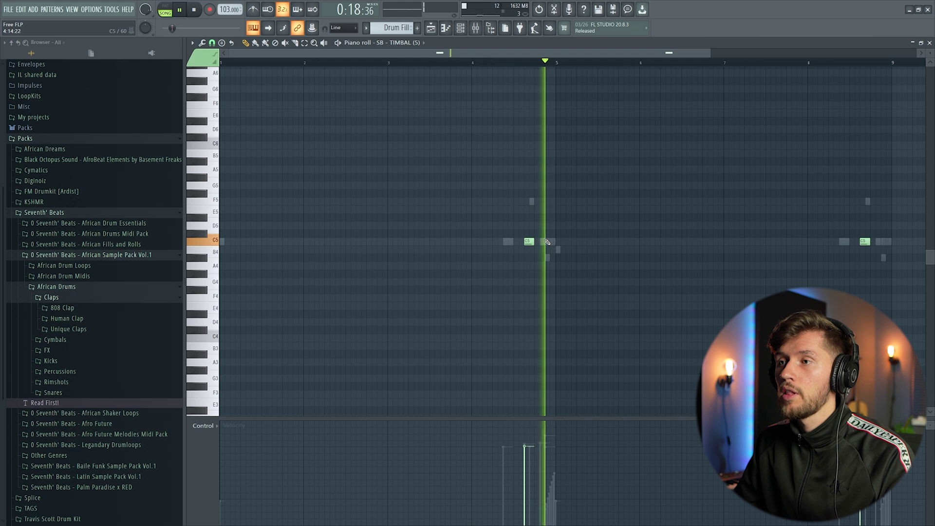
pyautogui.press('space')
pyautogui.press('F6')
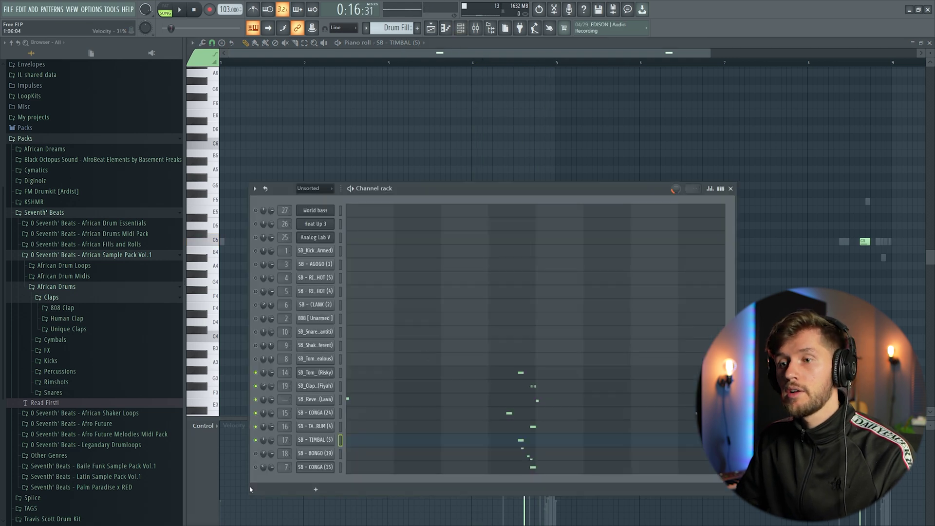
pyautogui.click(530, 455)
pyautogui.press('space')
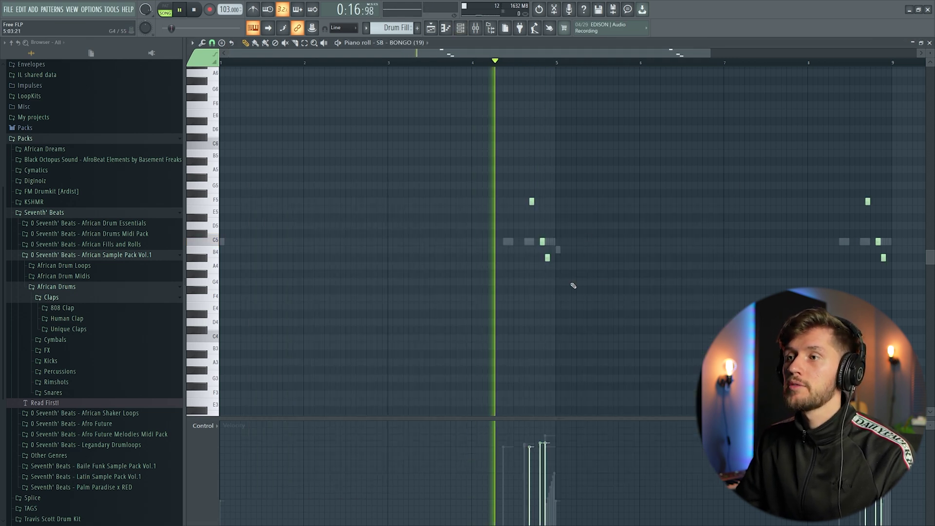
pyautogui.press('space')
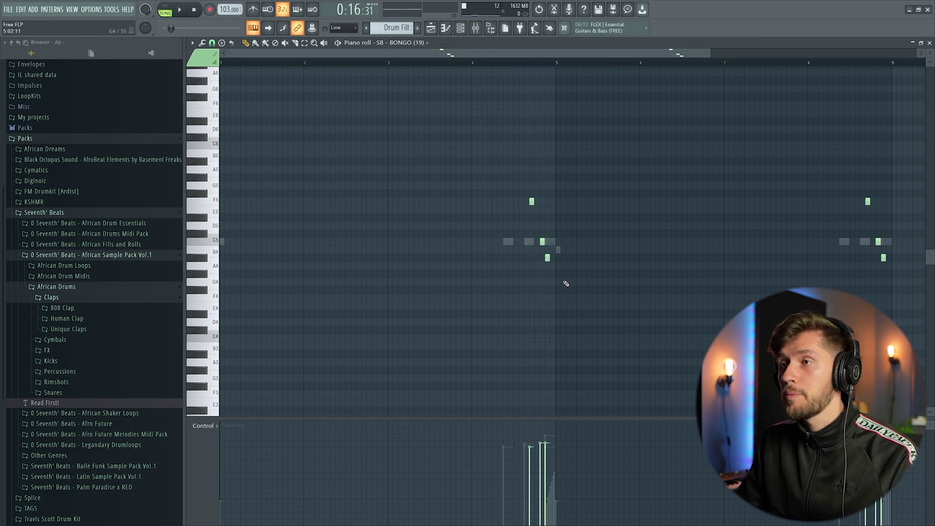
# - Unmute the CONGA (15) channel and play the drum fill with its notes shown in the piano roll
pyautogui.click(461, 29)
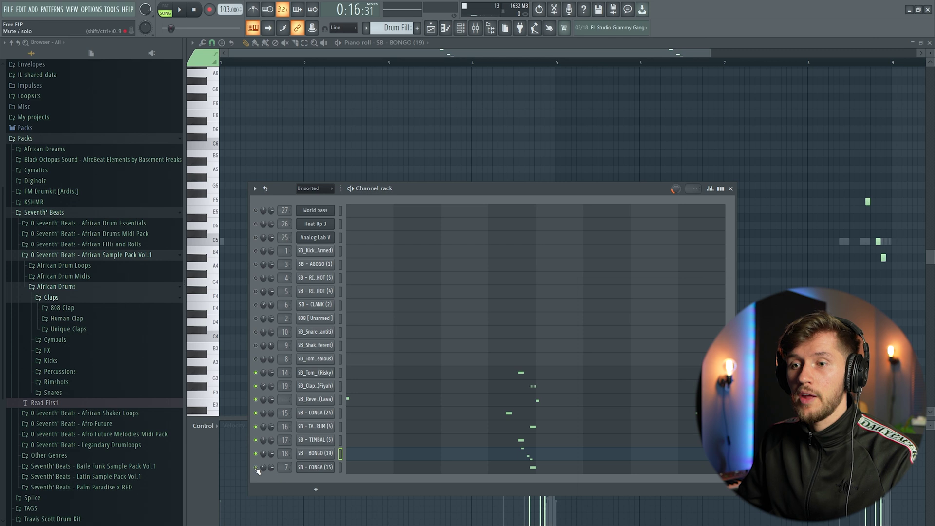
pyautogui.click(574, 467)
pyautogui.press('space')
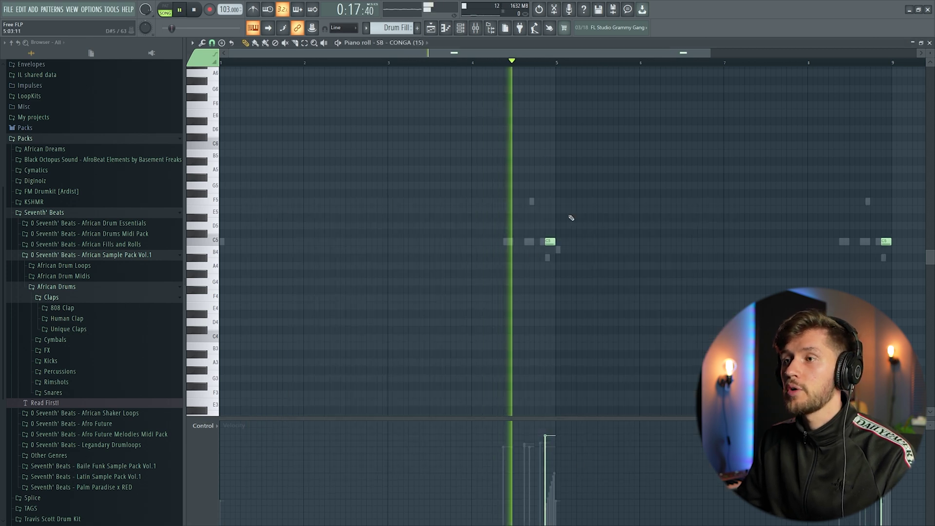
pyautogui.press('space')
# - Unmute Tracks 11 and 10 in the playlist and play the SB - FILL (14) and riser clips over bar 12
pyautogui.press('F5')
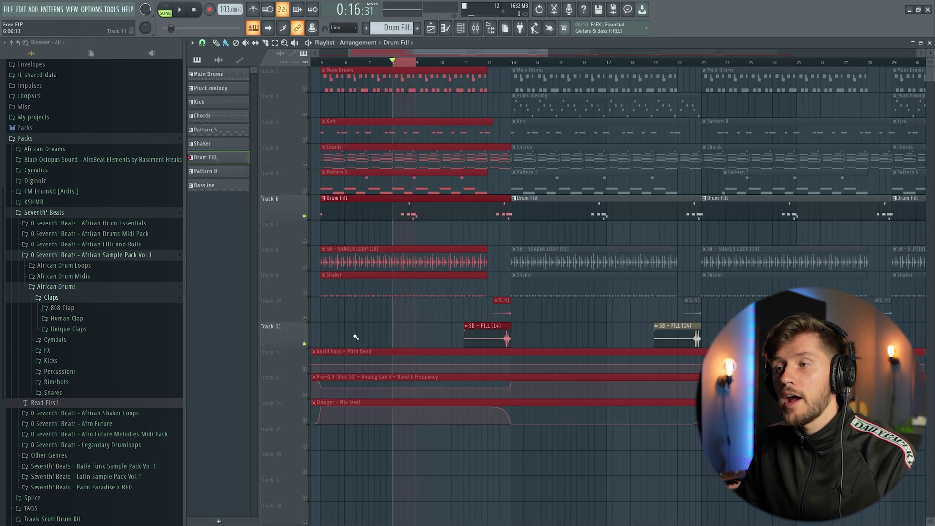
pyautogui.click(489, 61)
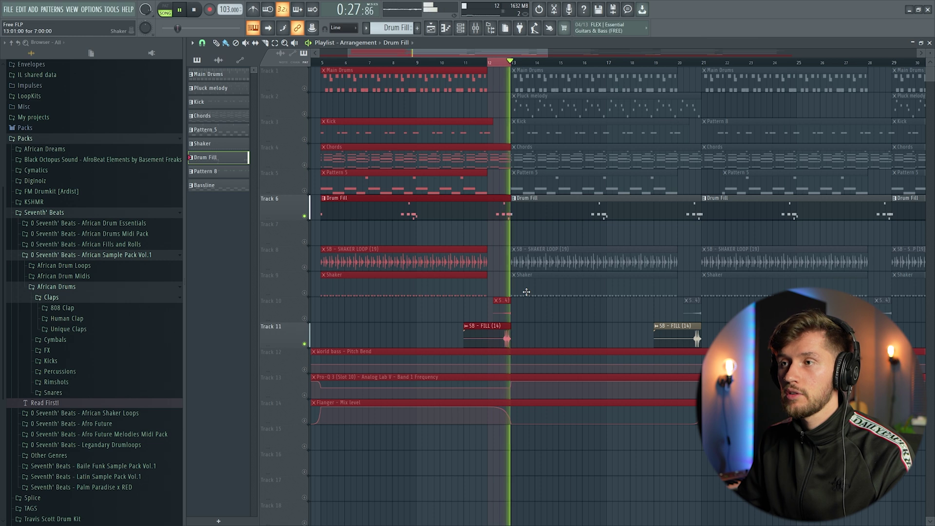
pyautogui.press('space')
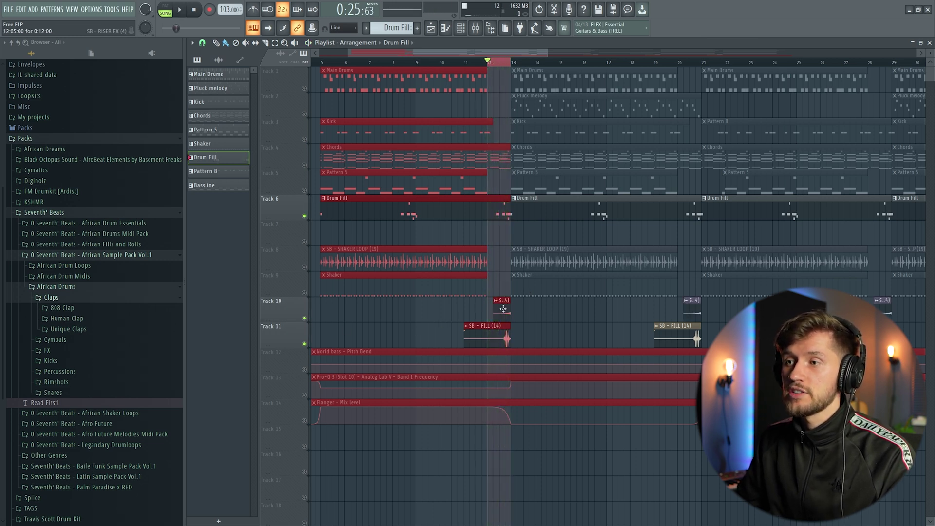
pyautogui.press('space')
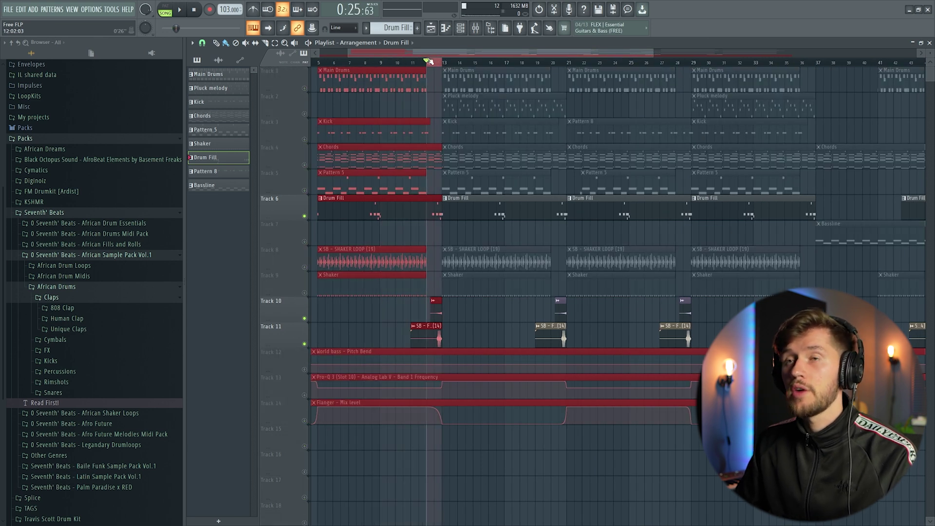
# - Examine the Fill Bus effects in the mixer and the routing of the fill percussion tracks into it
pyautogui.click(475, 28)
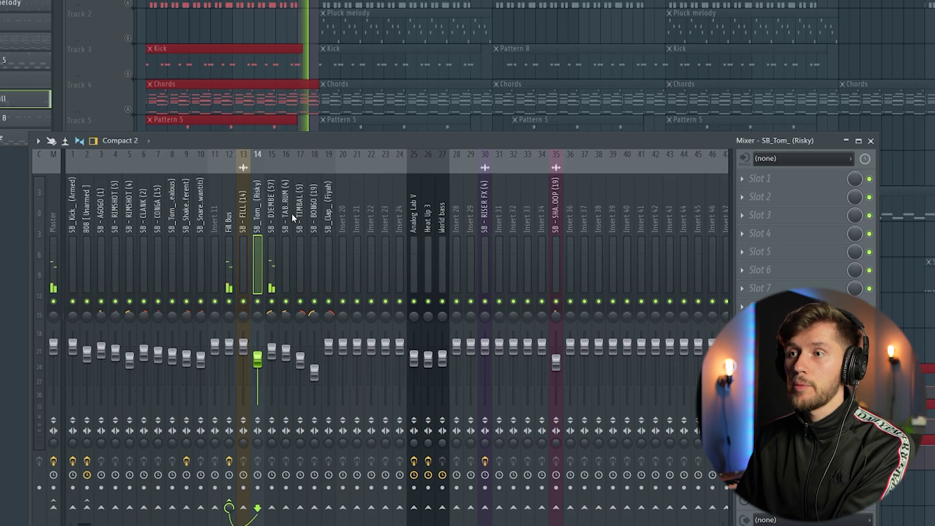
pyautogui.click(229, 227)
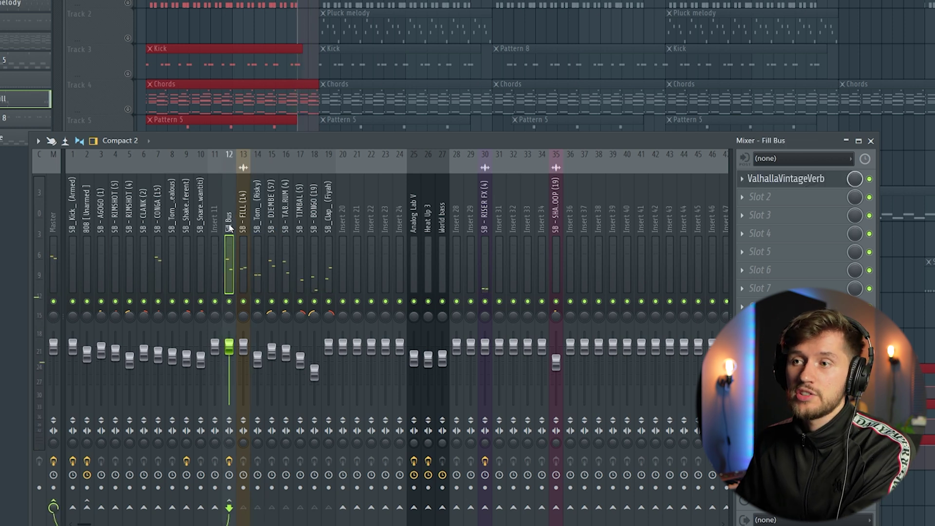
pyautogui.press('Right')
pyautogui.press('Right')
pyautogui.press('Right')
pyautogui.press('Right')
pyautogui.press('Right')
pyautogui.press('Right')
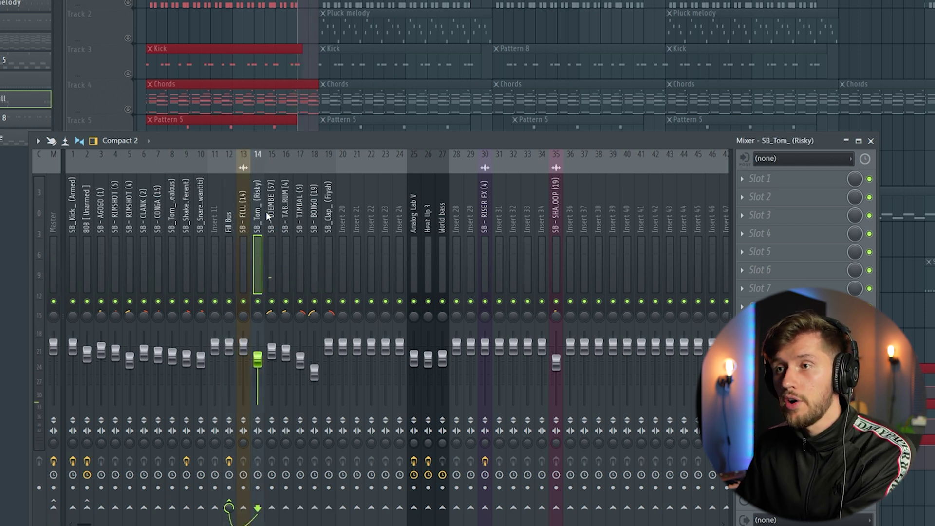
# - Compare the SB - FILL (14) track's routing with the Fill Bus and its ValhallaVintageVerb insert in the mixer
pyautogui.click(228, 197)
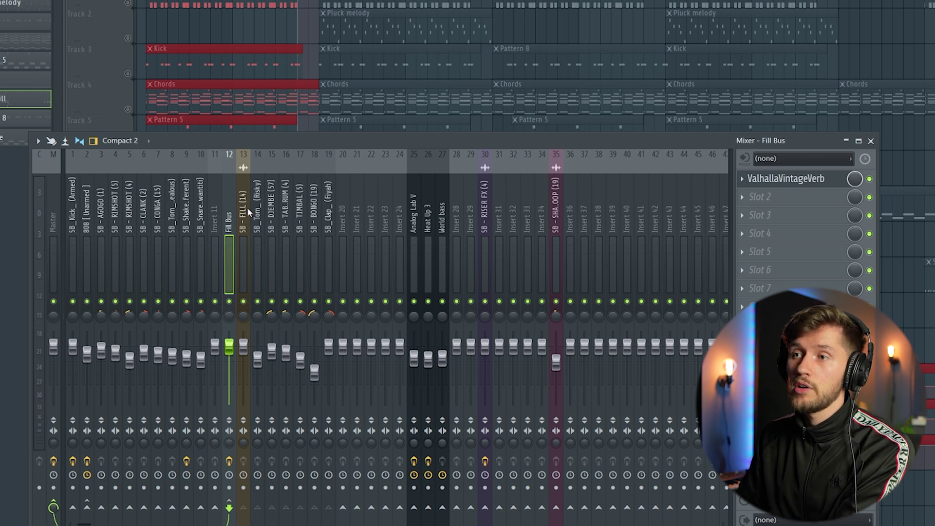
pyautogui.click(247, 207)
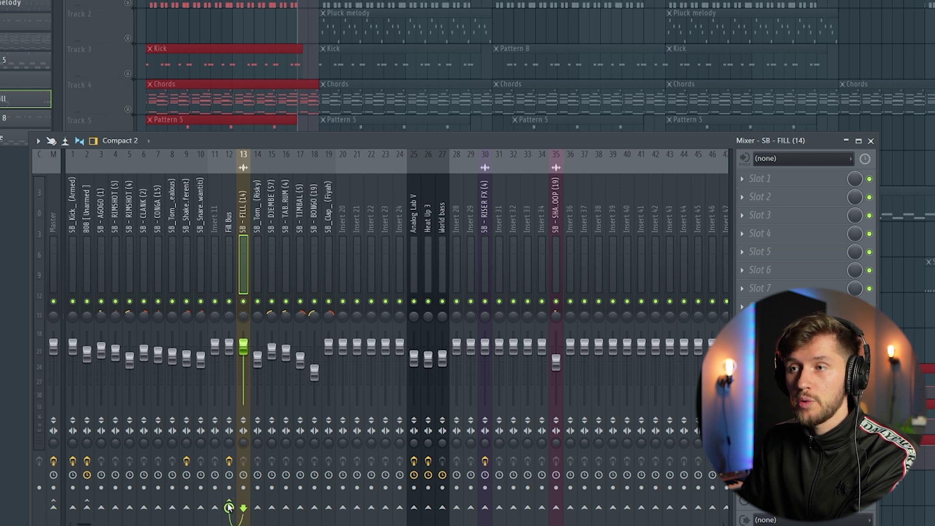
pyautogui.click(229, 205)
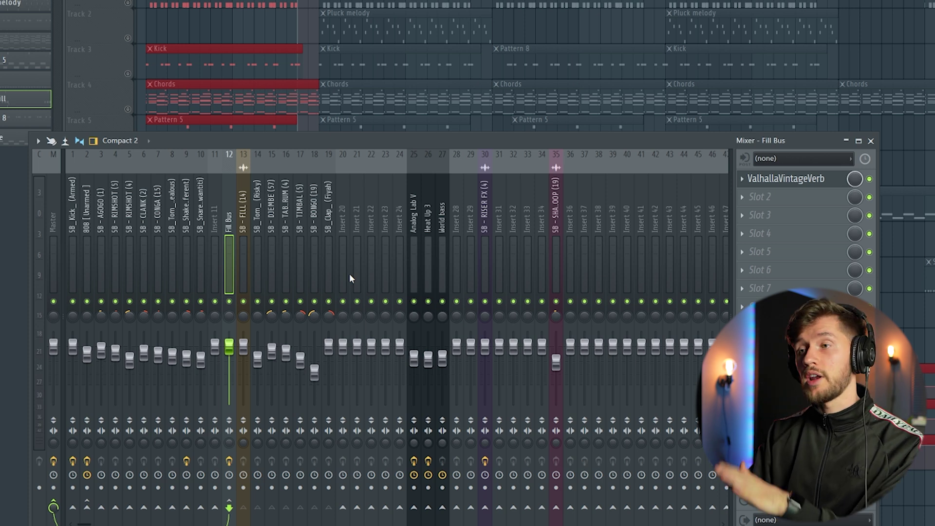
# - Open the Main Drums pattern's AGOGO (1) notes in the piano roll and play it with the channel rack displayed
pyautogui.press('space')
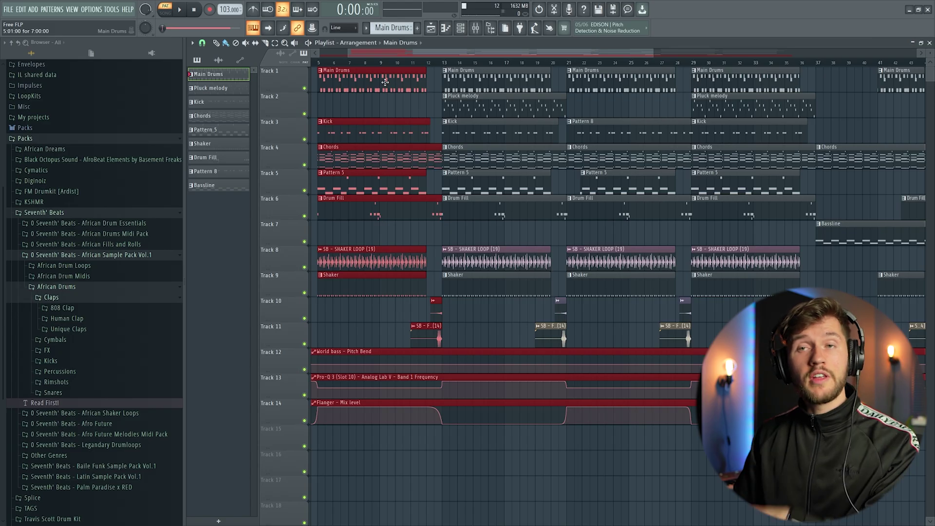
pyautogui.doubleClick(385, 82)
pyautogui.press('space')
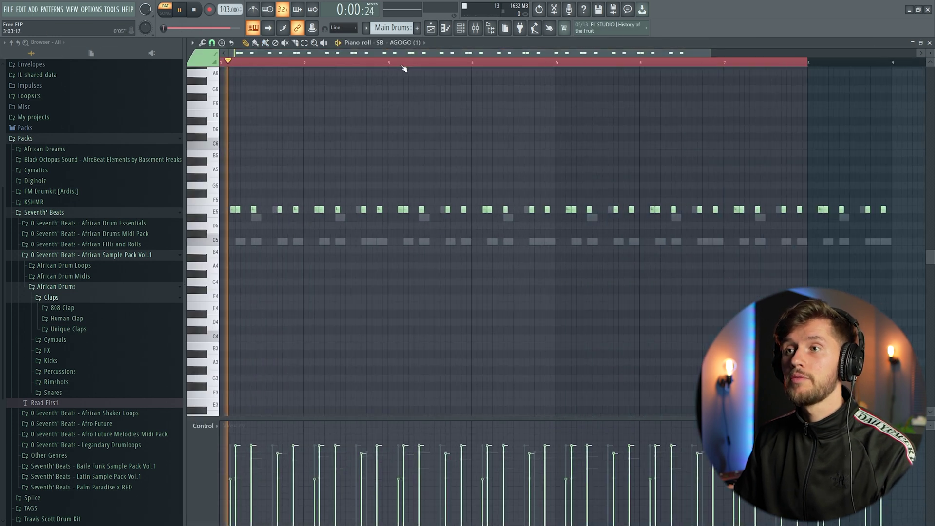
pyautogui.click(459, 29)
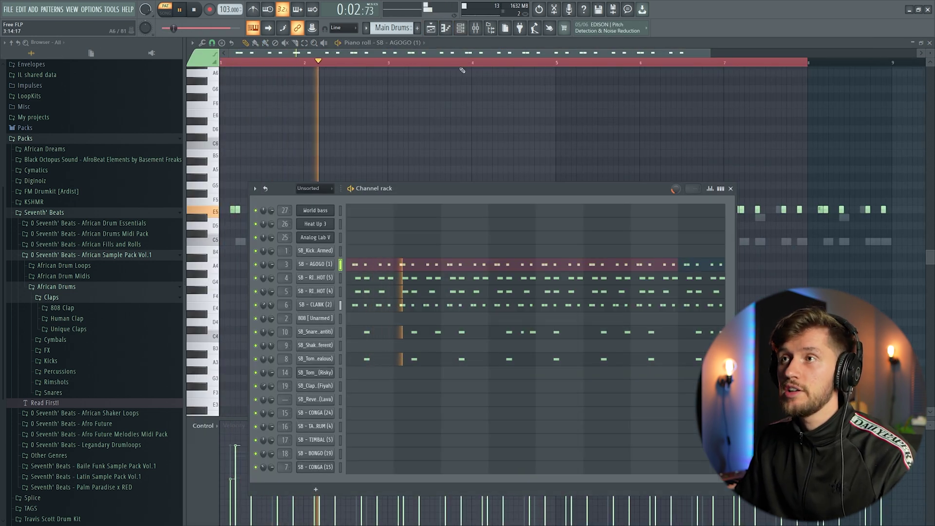
pyautogui.press('F9')
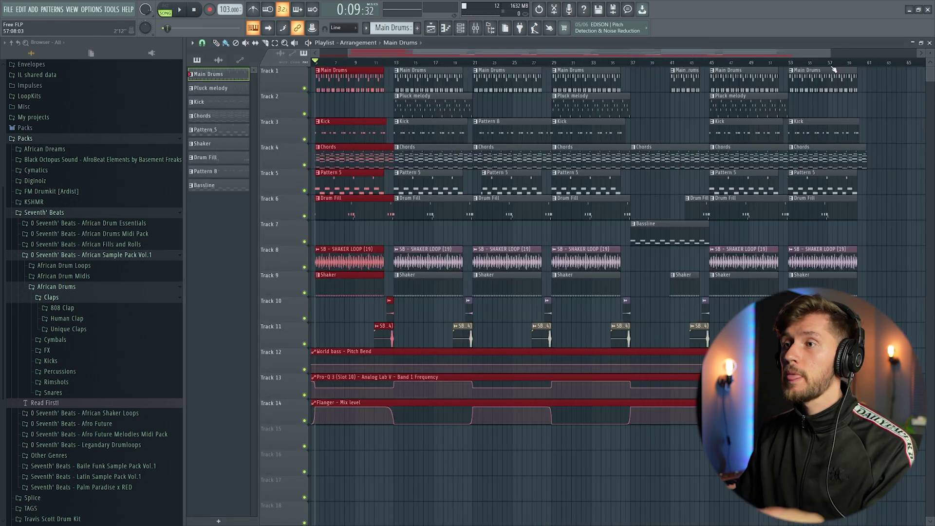
# - Play the full arrangement from bar 5 with no clips selected and inspect the Analog Lab V effects in the mixer
pyautogui.press('space')
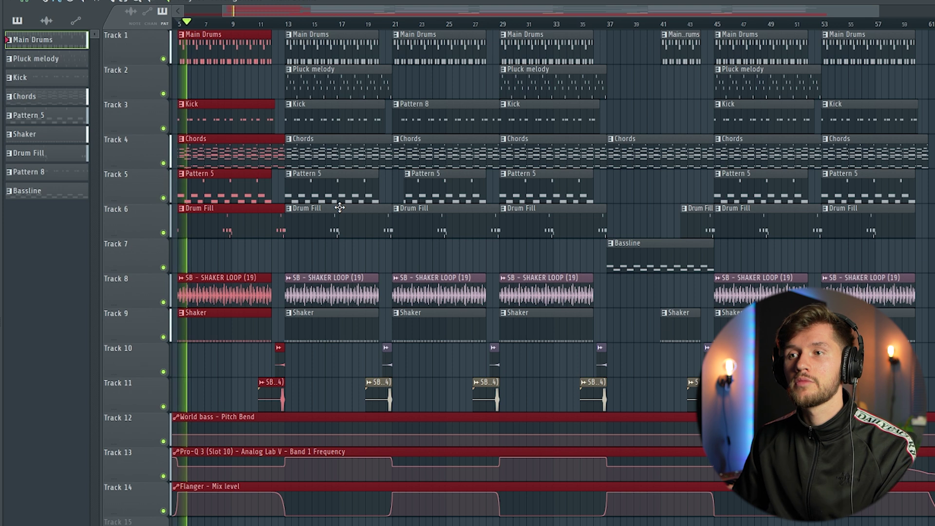
pyautogui.click(378, 261)
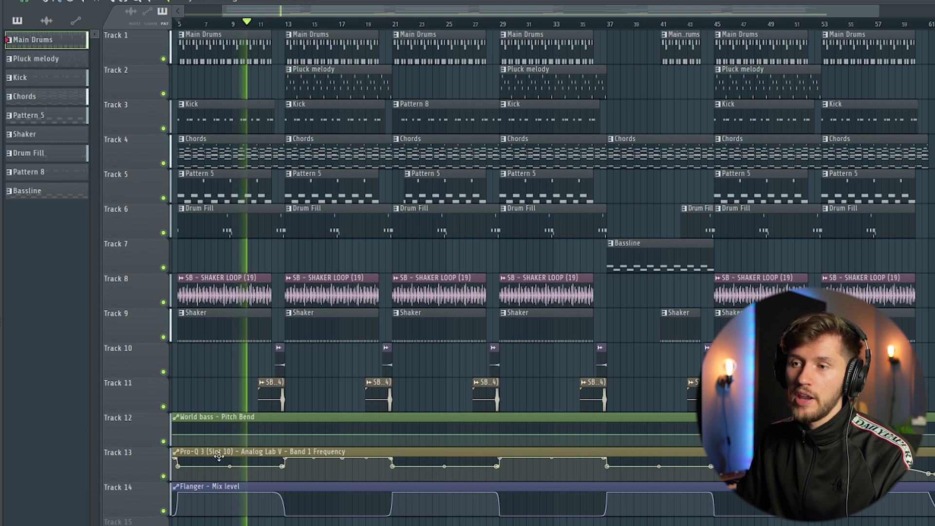
pyautogui.press('F9')
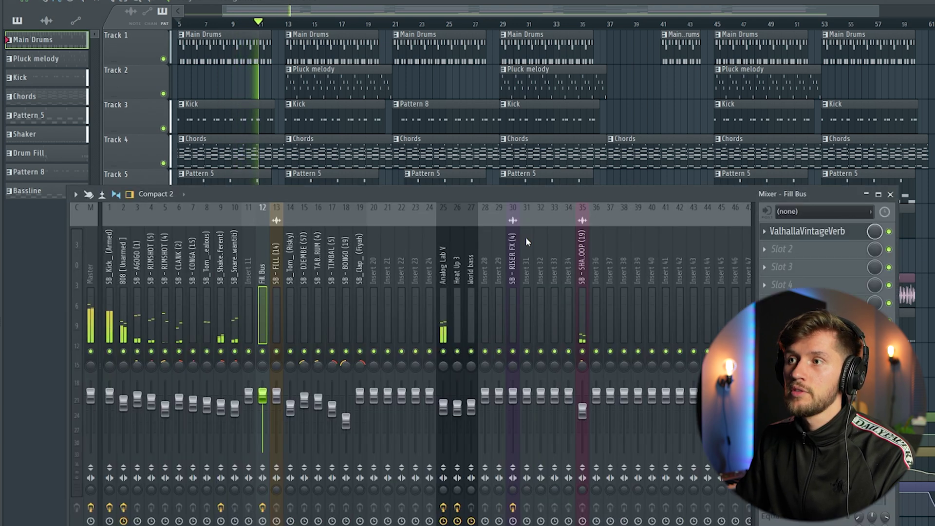
pyautogui.click(446, 263)
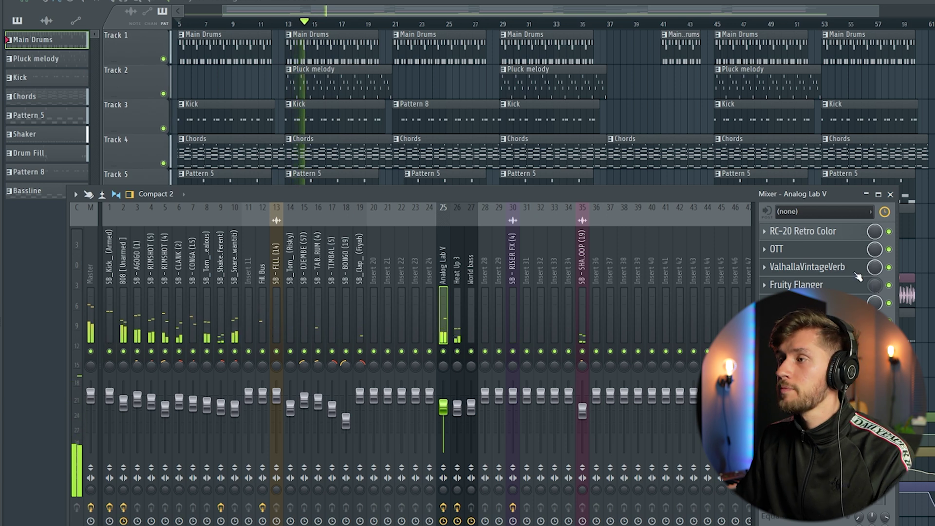
pyautogui.press('F9')
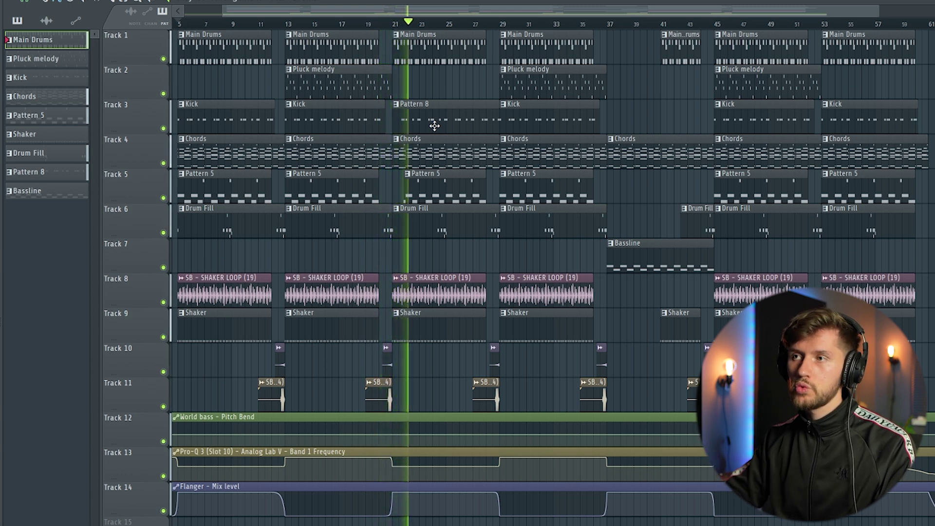
# - Follow the arrangement's playback from around bar 21 to the Bassline section at bar 37
pyautogui.moveTo(222, 12); pyautogui.dragTo(324, 12)
pyautogui.moveTo(877, 13); pyautogui.dragTo(631, 14)
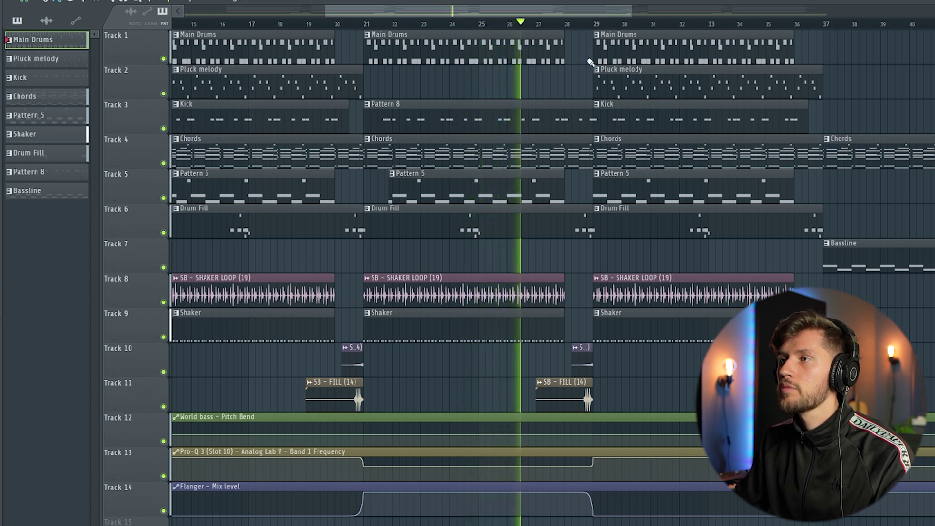
pyautogui.moveTo(631, 12); pyautogui.dragTo(687, 19)
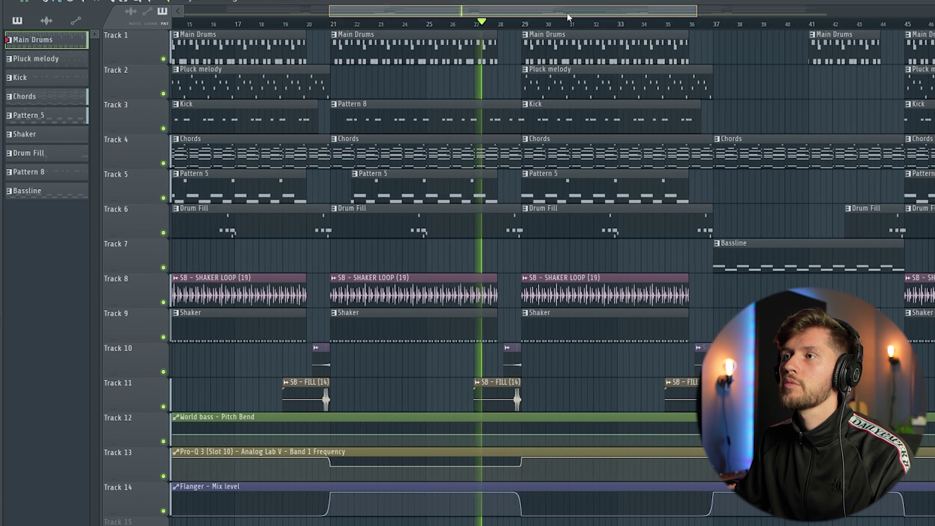
pyautogui.moveTo(568, 17); pyautogui.dragTo(598, 19)
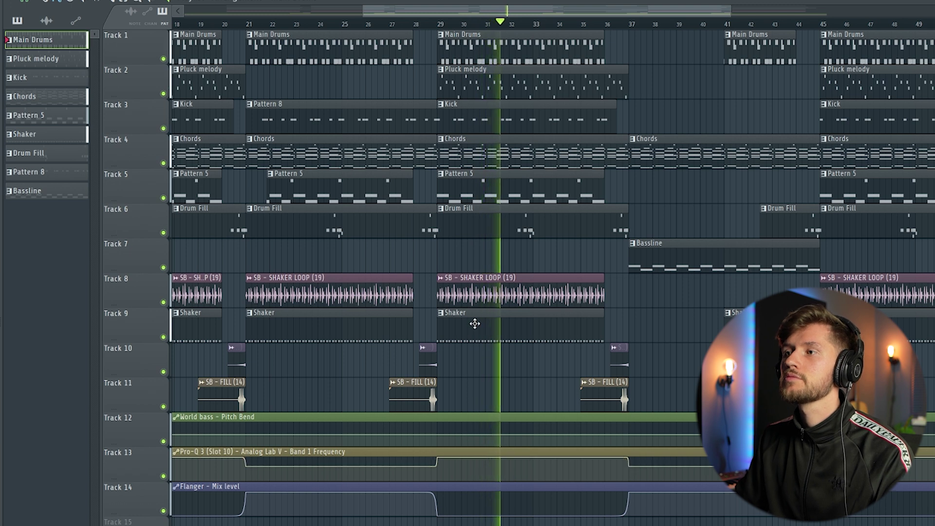
pyautogui.moveTo(432, 8); pyautogui.dragTo(460, 14)
pyautogui.moveTo(390, 11); pyautogui.dragTo(293, 17)
pyautogui.moveTo(580, 13); pyautogui.dragTo(629, 15)
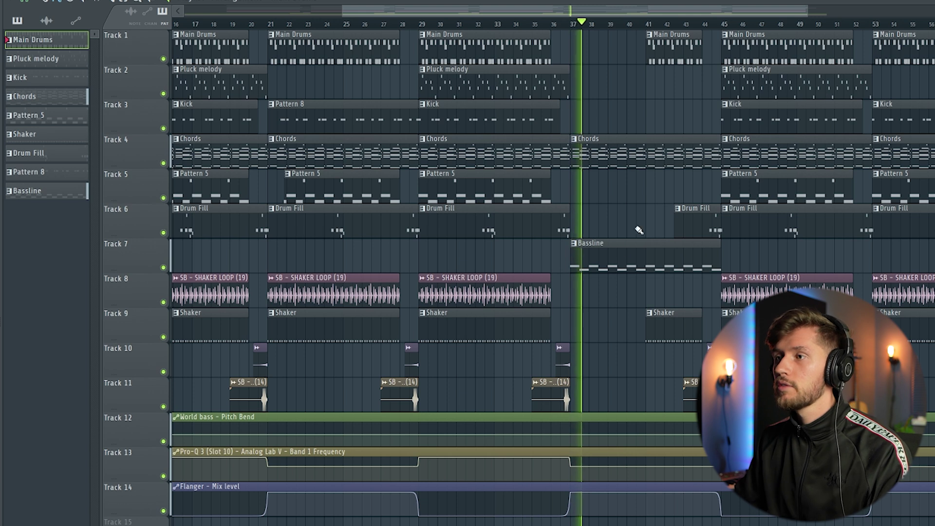
# - Examine the Bassline pattern's notes and the World bass Serum settings during playback, and return to the playlist
pyautogui.doubleClick(616, 256)
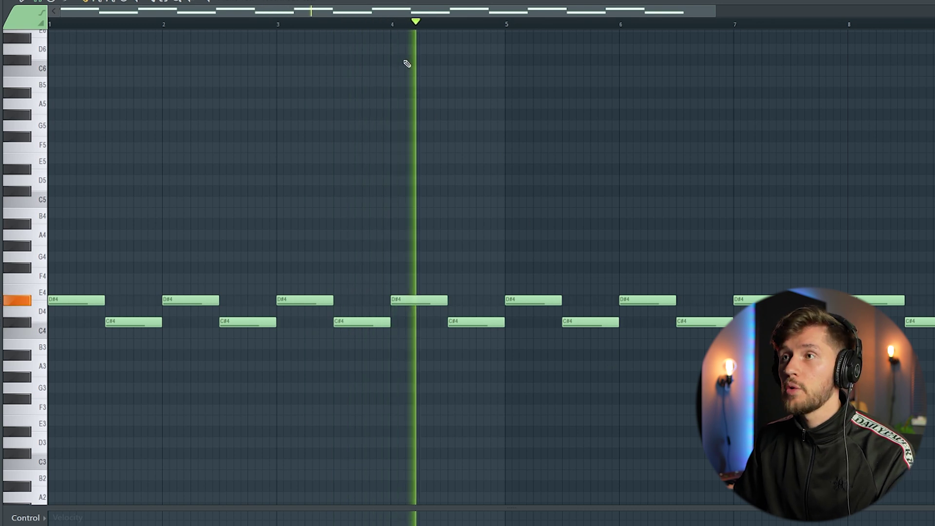
pyautogui.press('F6')
pyautogui.click(185, 227)
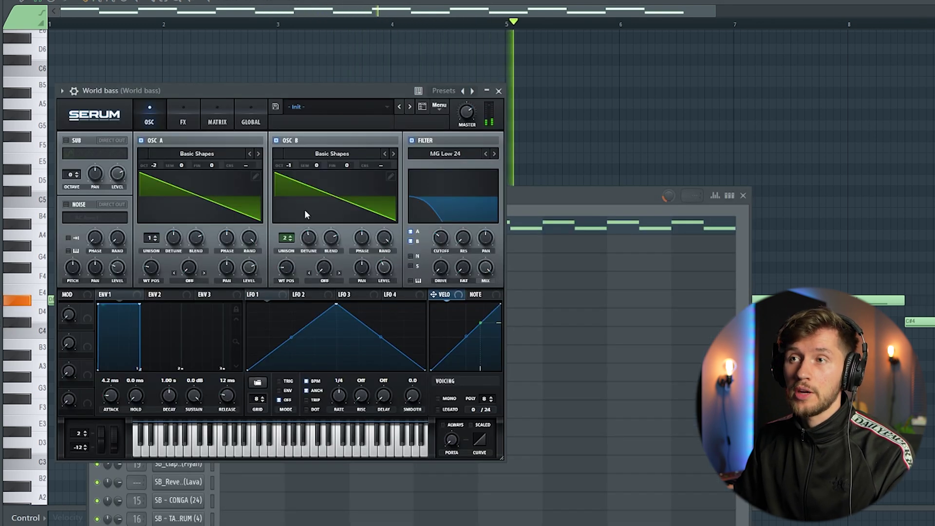
pyautogui.click(352, 1)
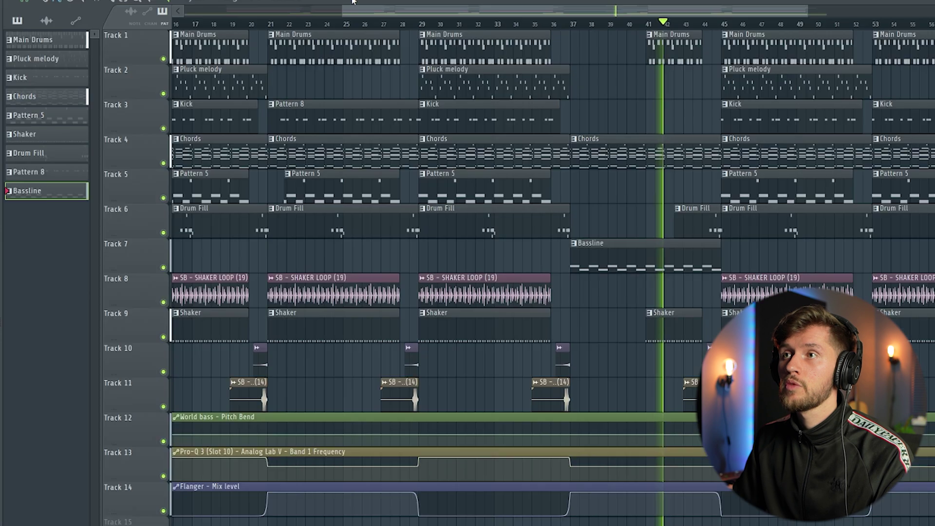
# - Move the World bass pitch wheel in Serum and bring up the options for the last tweaked parameter
pyautogui.moveTo(344, 10); pyautogui.dragTo(530, 10)
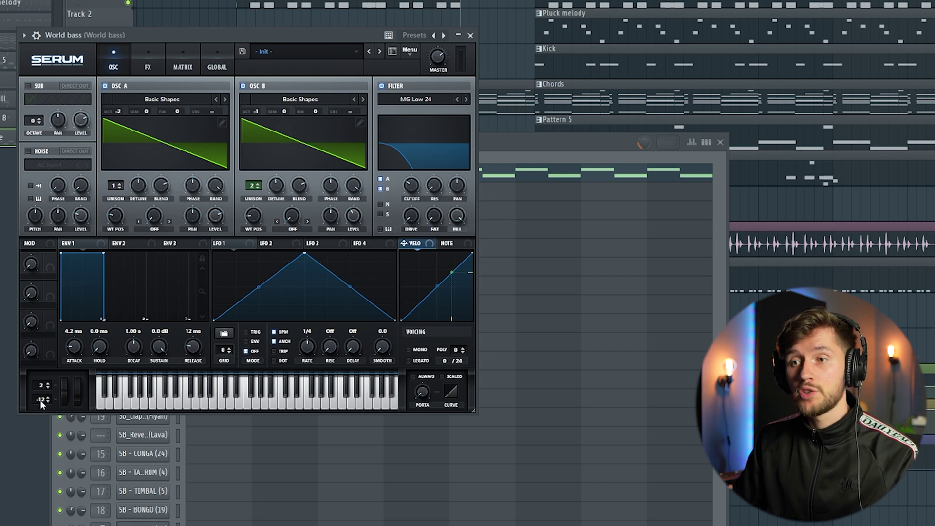
pyautogui.moveTo(68, 394); pyautogui.dragTo(66, 379)
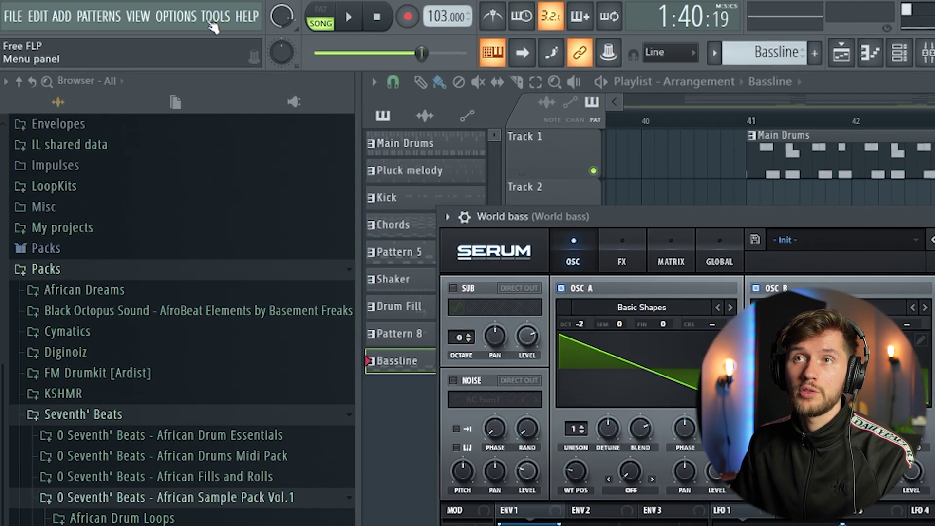
pyautogui.click(214, 17)
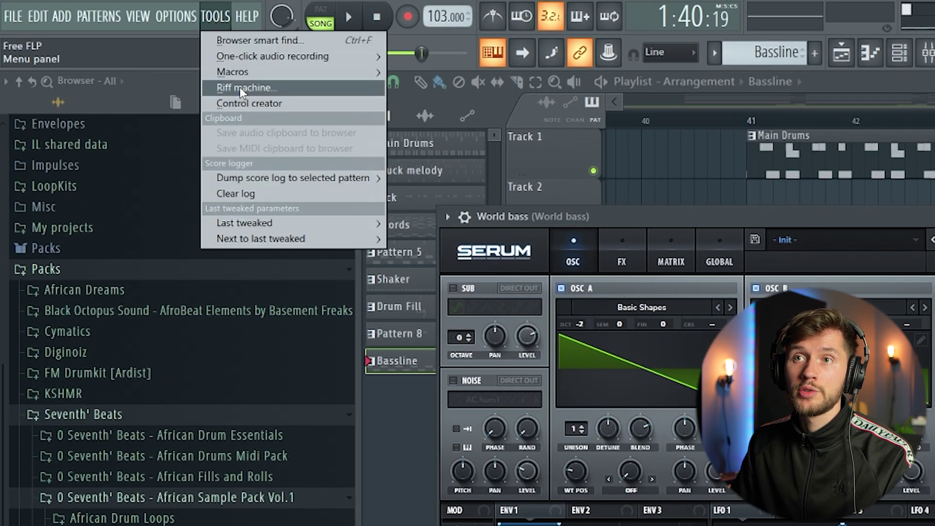
pyautogui.click(276, 223)
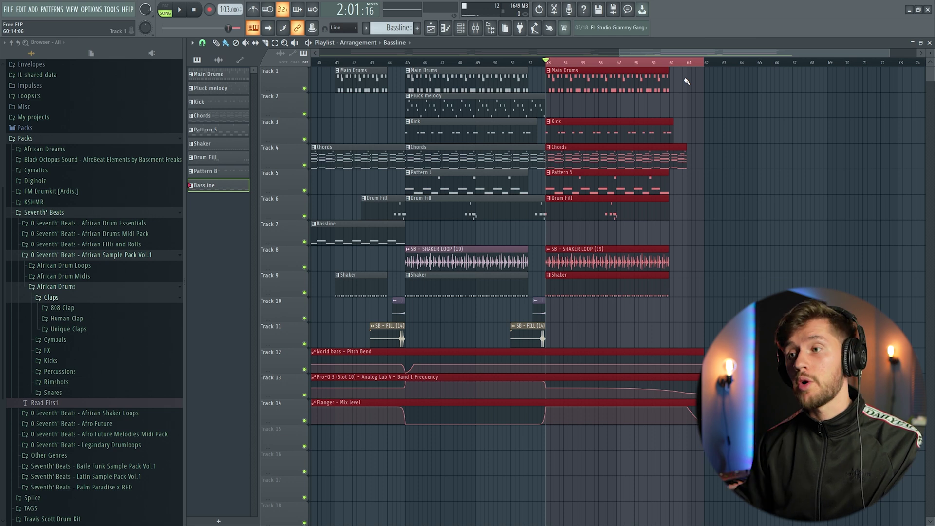
# - Play the arrangement's final section from bar 53 with its clips and automation
pyautogui.press('space')
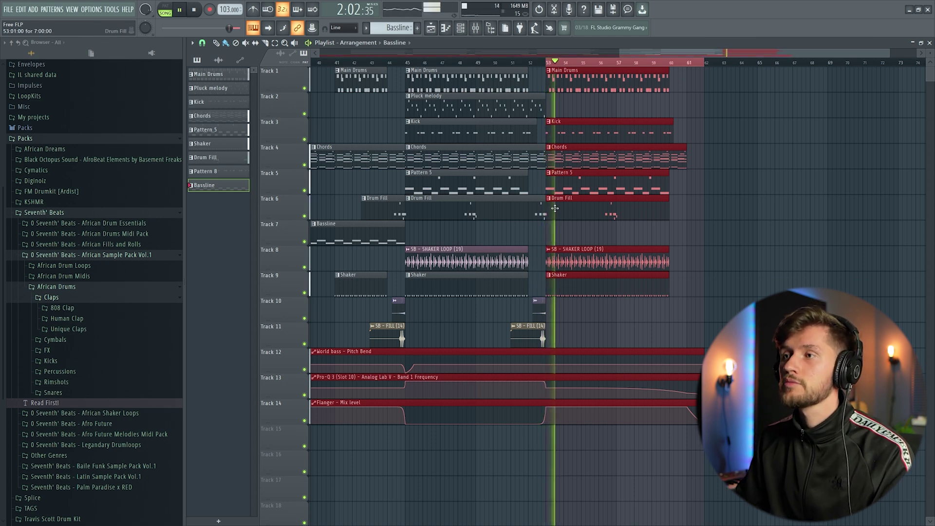